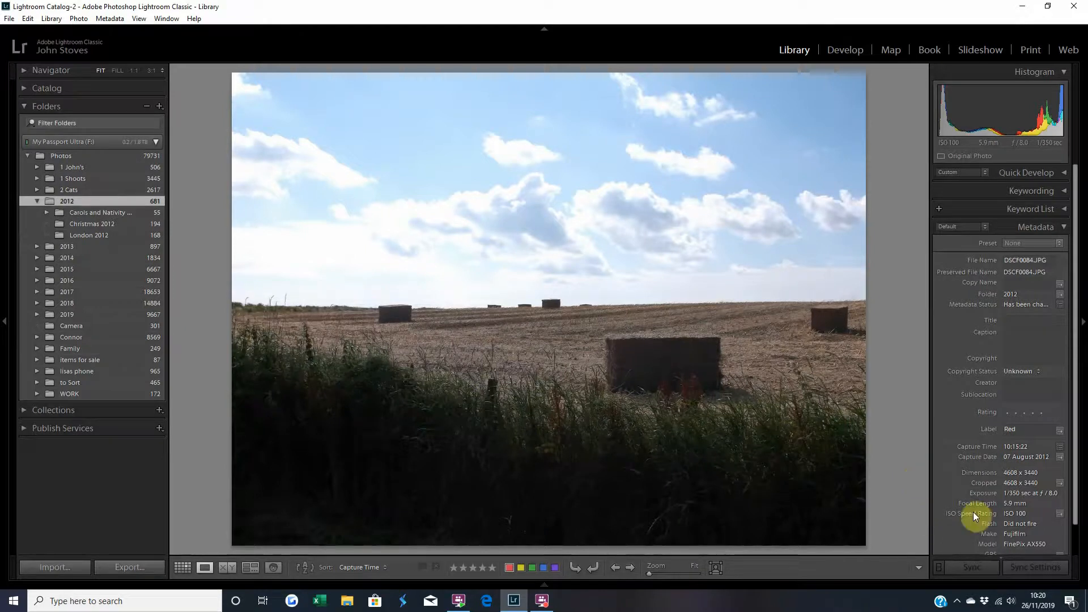
pyautogui.scroll(-2, 995, 517)
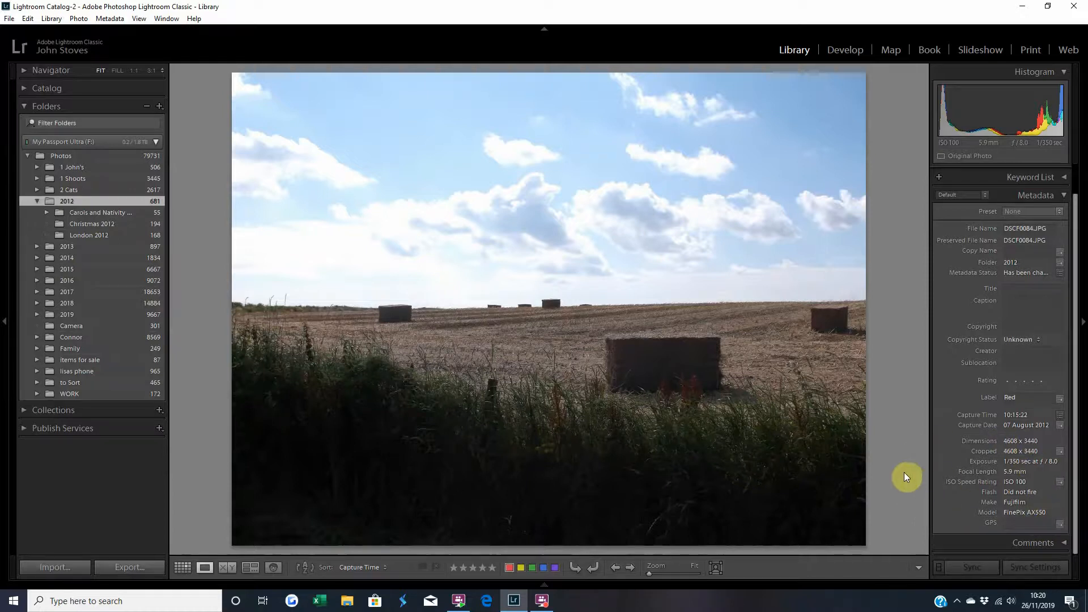
pyautogui.press('Right')
pyautogui.press('Right')
pyautogui.press('Left')
pyautogui.press('Left')
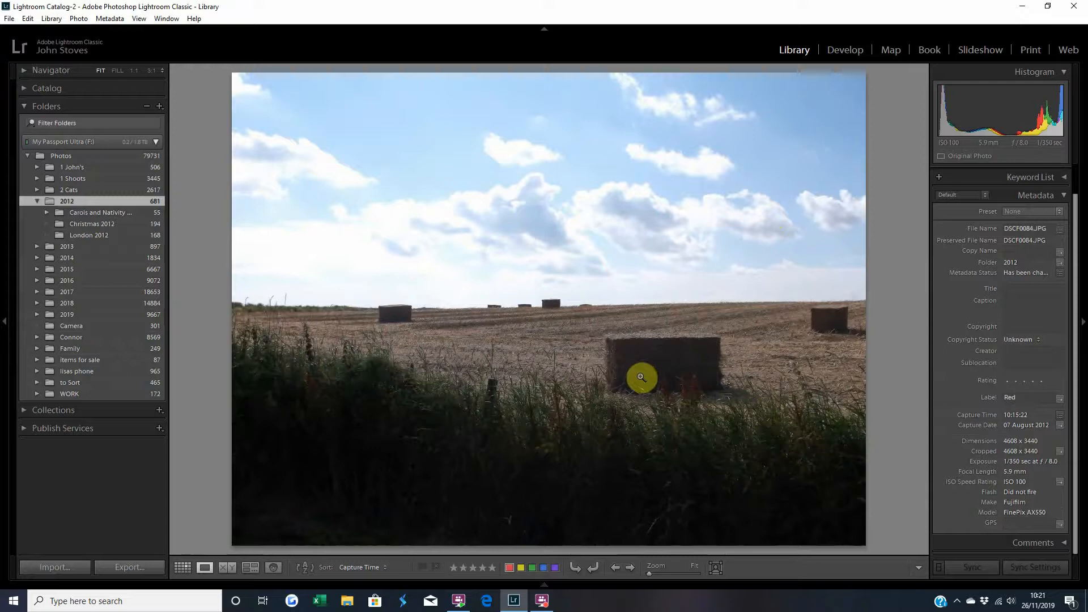
# Open the hay bale field photo in Develop and apply Auto tone settings.
pyautogui.click(841, 50)
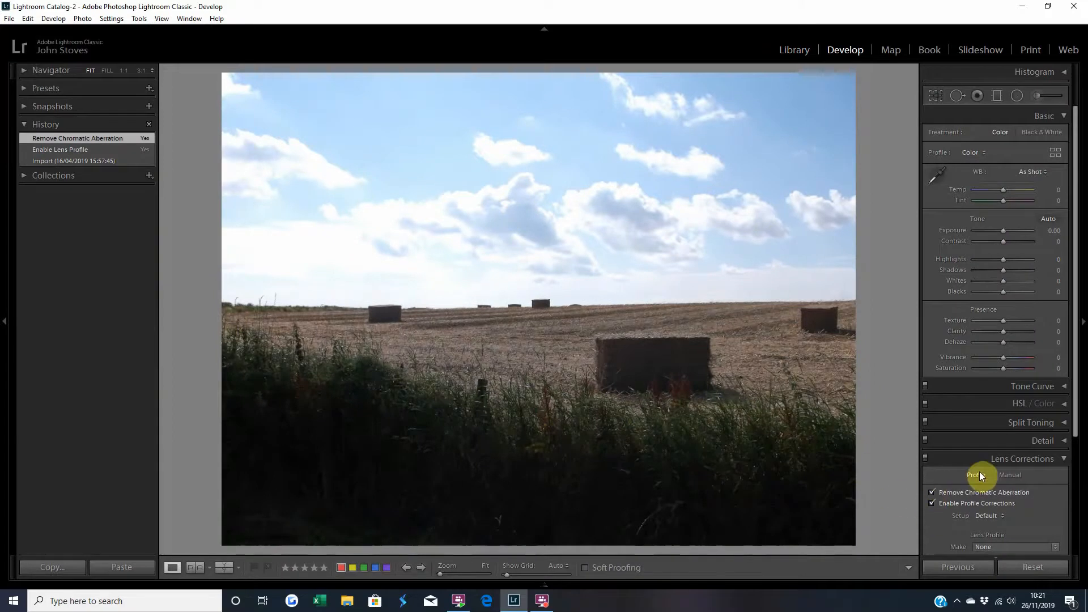
pyautogui.click(959, 460)
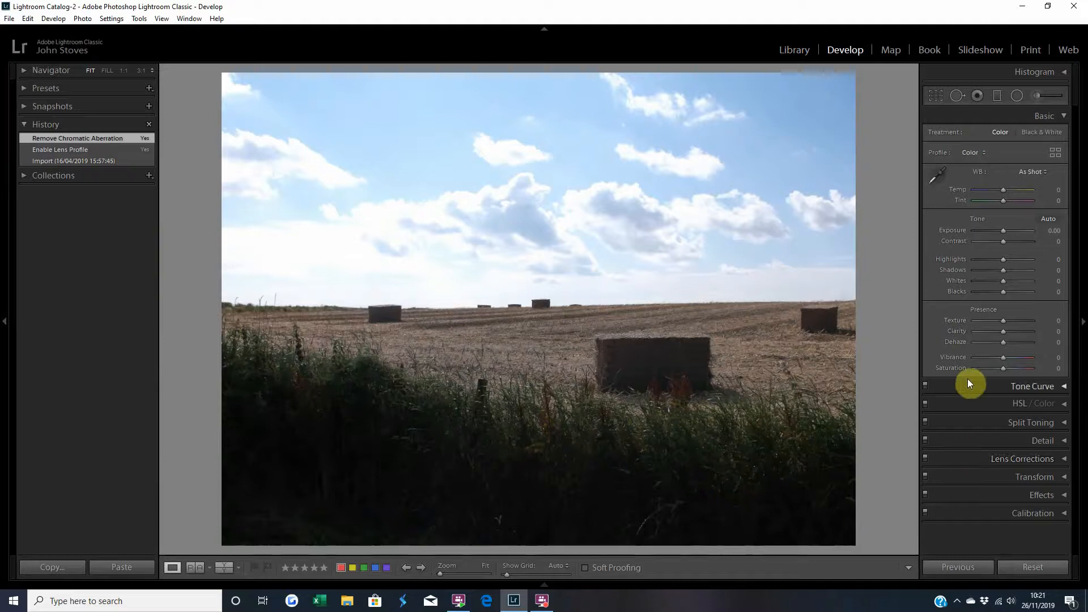
pyautogui.click(1052, 219)
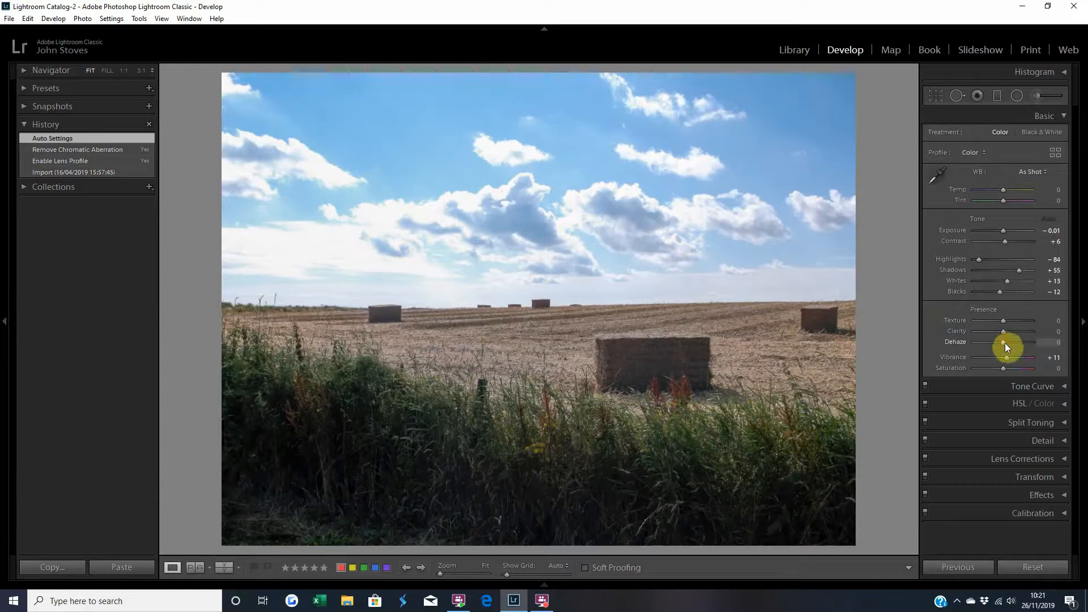
# Boost the Presence sliders to Dehaze +45, Clarity +30 and Texture +30.
pyautogui.moveTo(1004, 343)
pyautogui.mouseDown()
pyautogui.moveTo(1017, 344)
pyautogui.moveTo(1005, 331)
pyautogui.mouseUp()
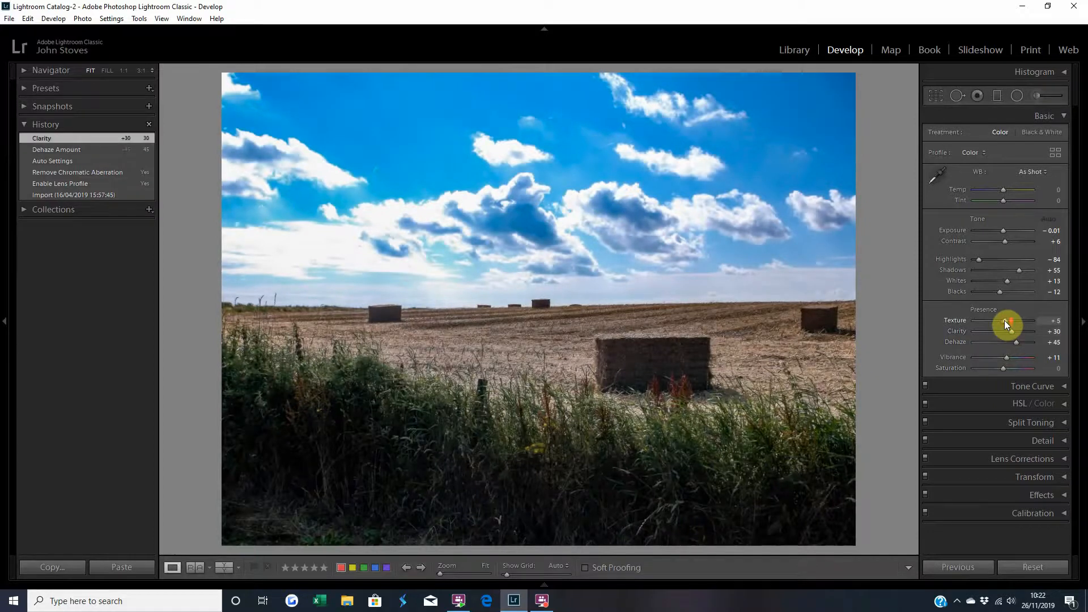
pyautogui.click(1005, 321)
pyautogui.moveTo(1005, 321); pyautogui.dragTo(1005, 321)
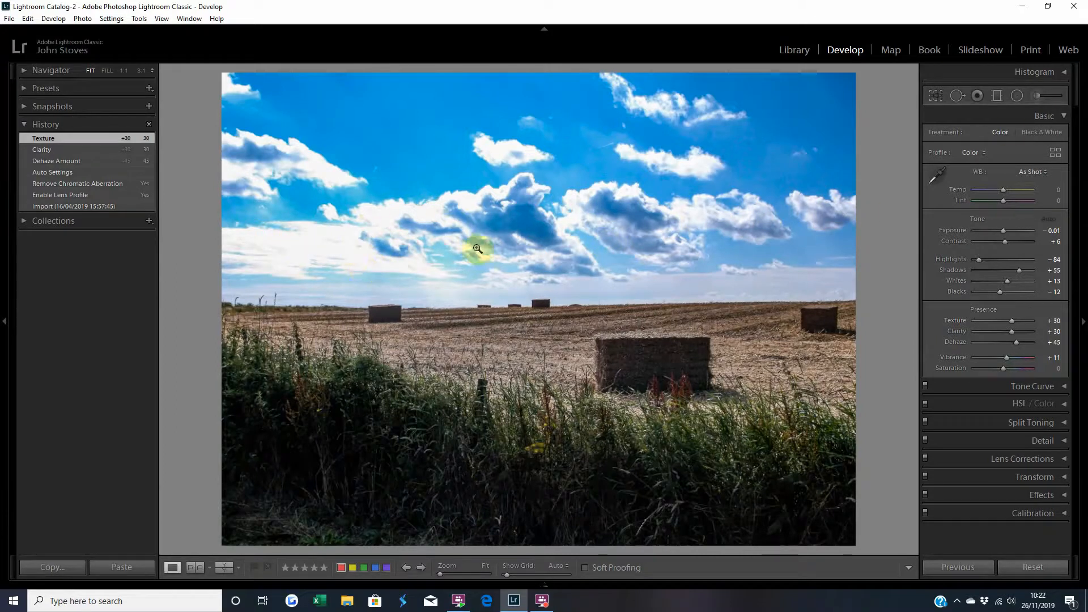
# Select the Adjustment Brush, resize it, and paint a stroke over the hazy sky near the left horizon.
pyautogui.click(1036, 94)
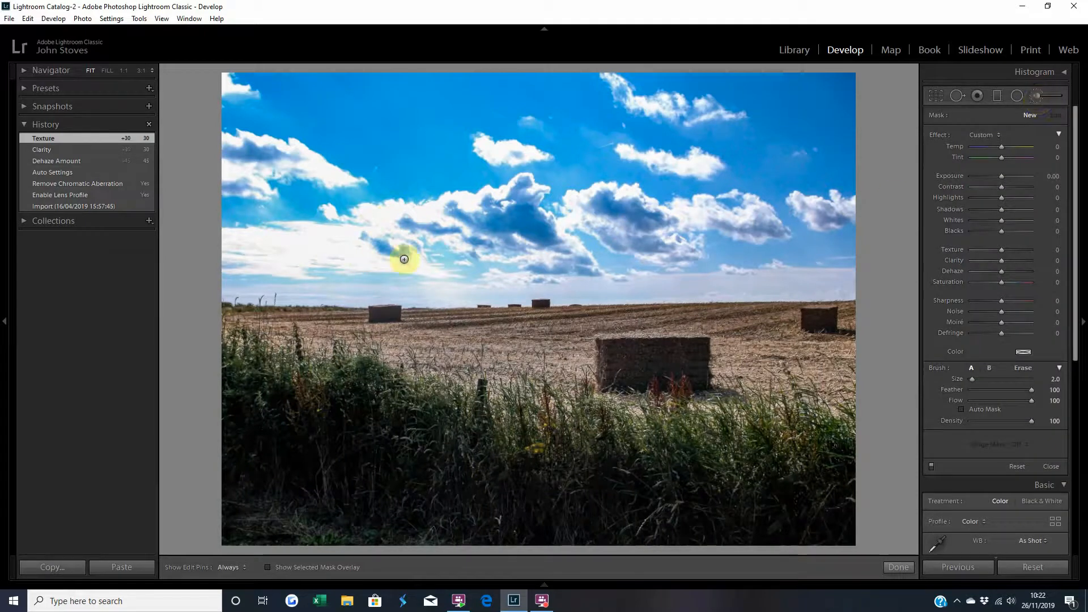
pyautogui.scroll(9, 492, 379)
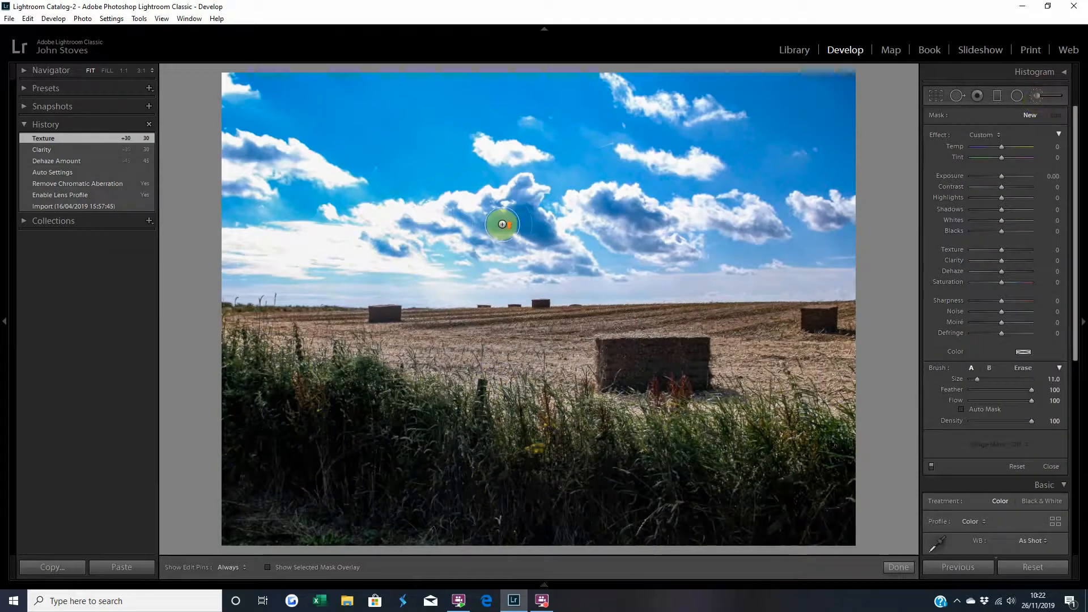
pyautogui.scroll(1, 502, 224)
pyautogui.scroll(-2, 502, 224)
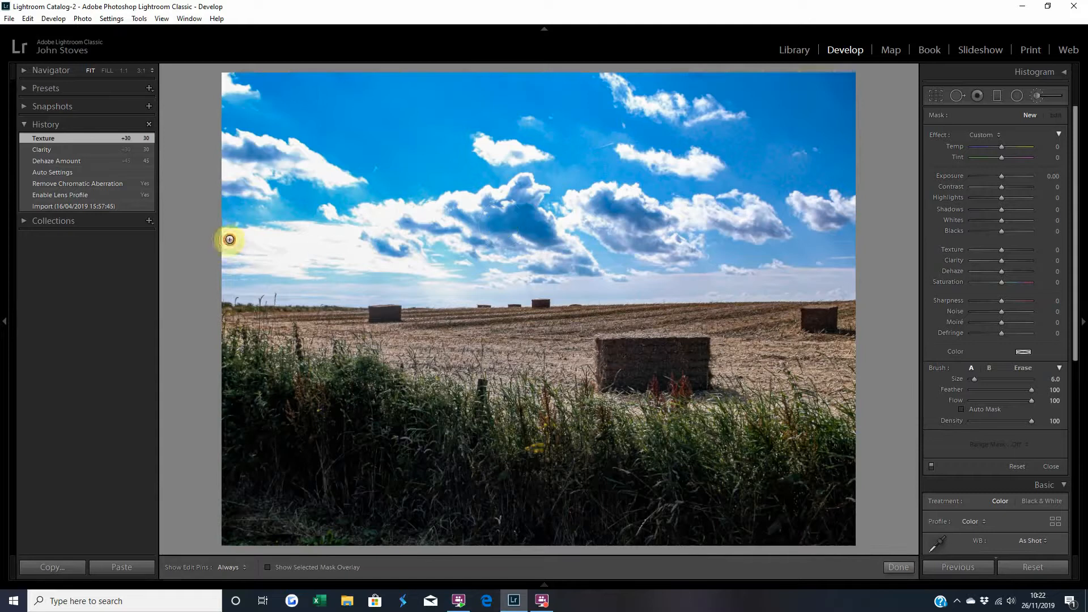
pyautogui.press('h')
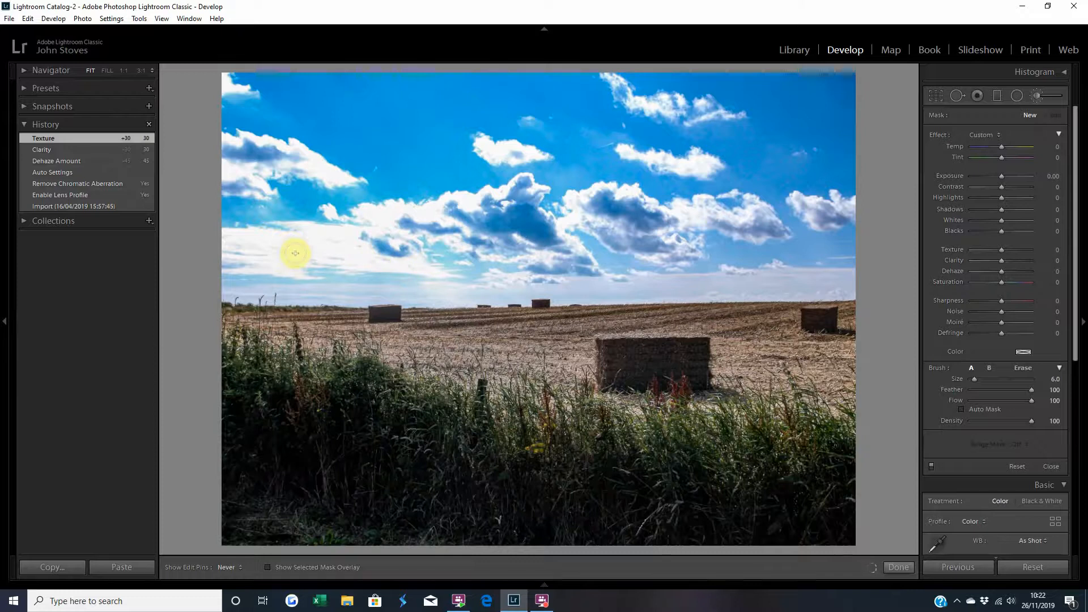
pyautogui.moveTo(295, 253)
pyautogui.mouseDown()
pyautogui.moveTo(282, 267)
pyautogui.moveTo(221, 264)
pyautogui.mouseUp()
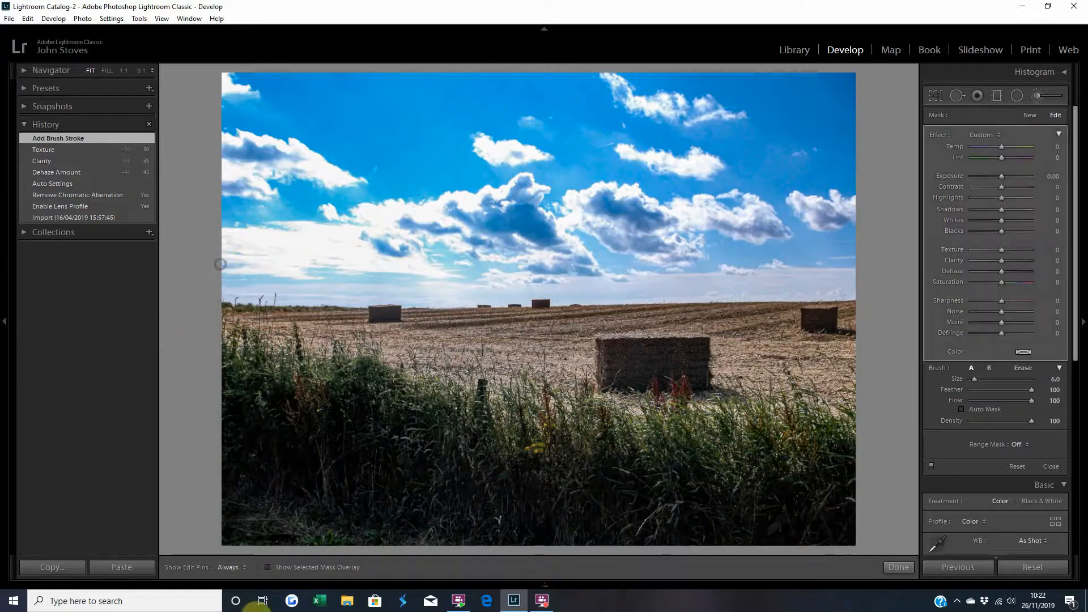
# Show the mask overlay and extend the brush strokes across the pale band of sky.
pyautogui.click(267, 567)
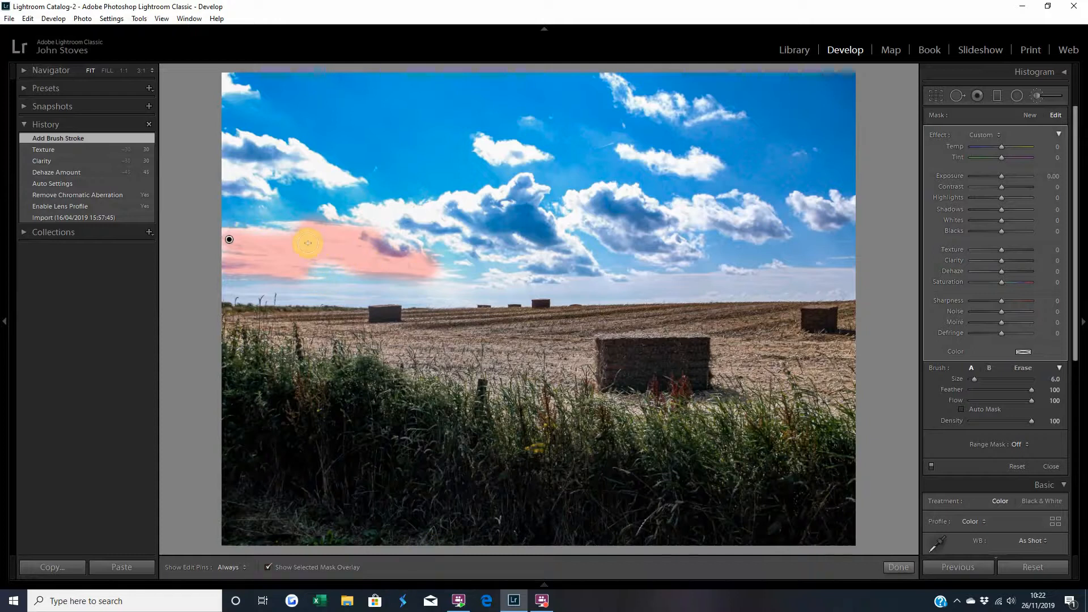
pyautogui.press('h')
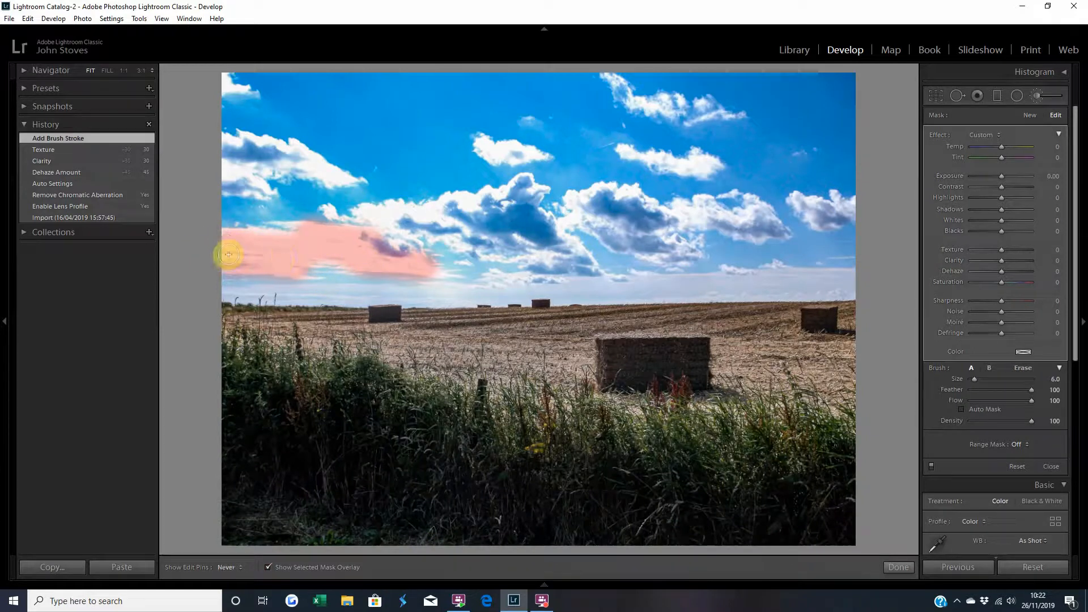
pyautogui.moveTo(297, 247); pyautogui.dragTo(299, 247)
pyautogui.scroll(-2, 299, 247)
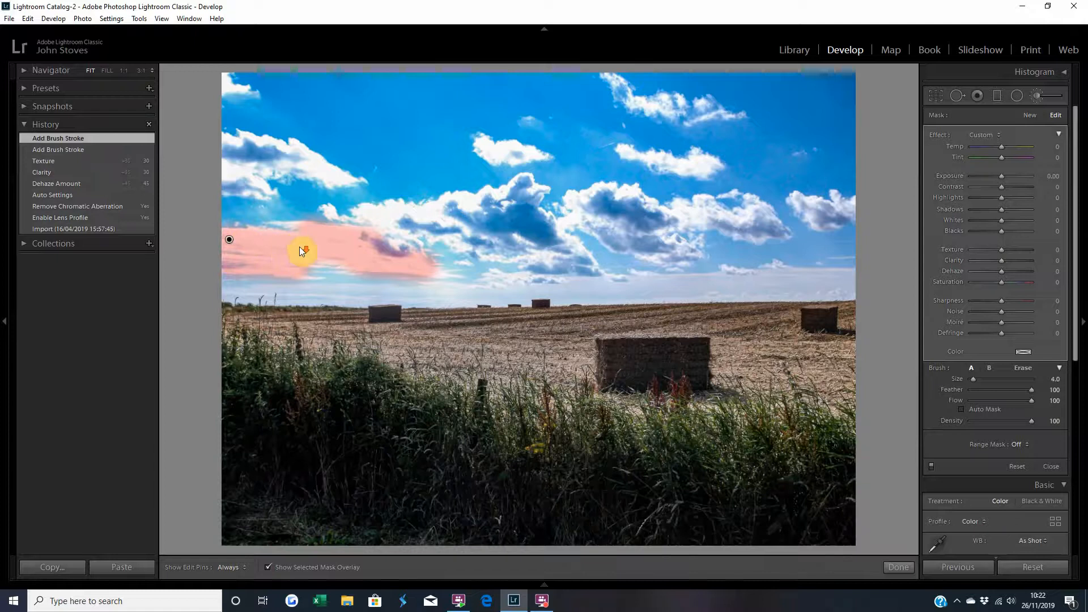
pyautogui.press('h')
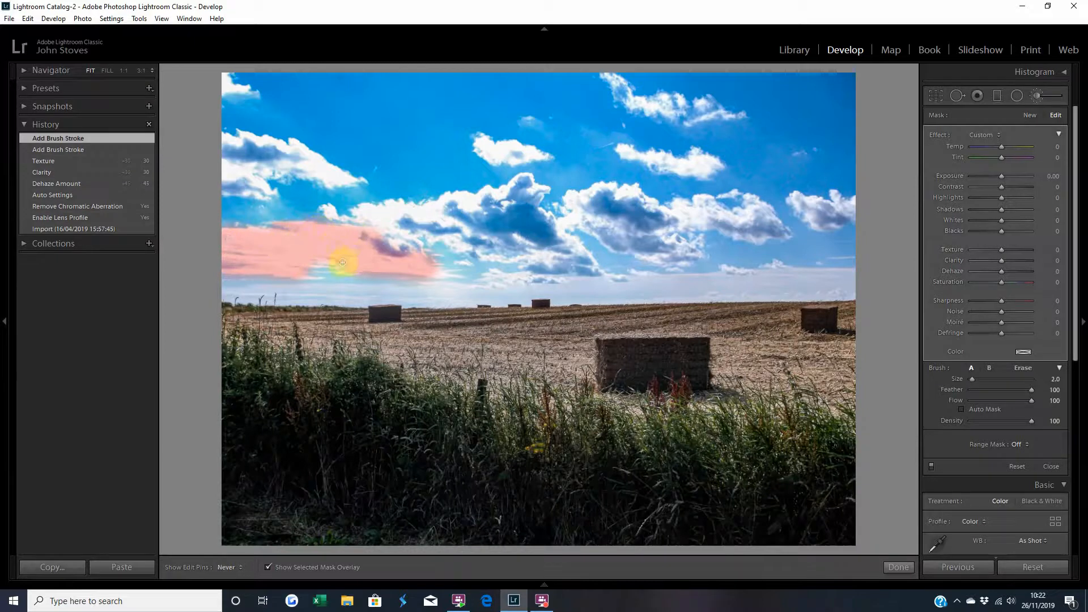
pyautogui.moveTo(301, 264)
pyautogui.mouseDown()
pyautogui.moveTo(306, 279)
pyautogui.moveTo(295, 273)
pyautogui.moveTo(331, 262)
pyautogui.moveTo(292, 261)
pyautogui.moveTo(380, 261)
pyautogui.mouseUp()
pyautogui.press('h')
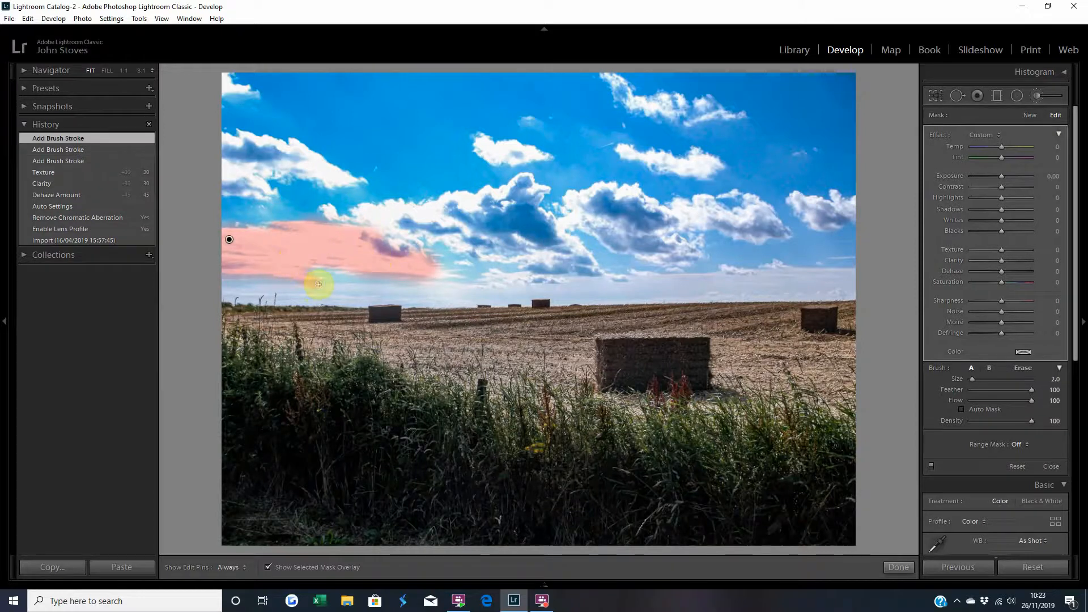
# Erase stray mask areas just above the horizon.
pyautogui.press('alt')
pyautogui.moveTo(320, 298)
pyautogui.mouseDown()
pyautogui.moveTo(274, 303)
pyautogui.moveTo(353, 301)
pyautogui.moveTo(366, 286)
pyautogui.moveTo(417, 294)
pyautogui.moveTo(343, 309)
pyautogui.mouseUp()
pyautogui.moveTo(406, 296)
pyautogui.mouseDown()
pyautogui.moveTo(429, 295)
pyautogui.moveTo(355, 301)
pyautogui.mouseUp()
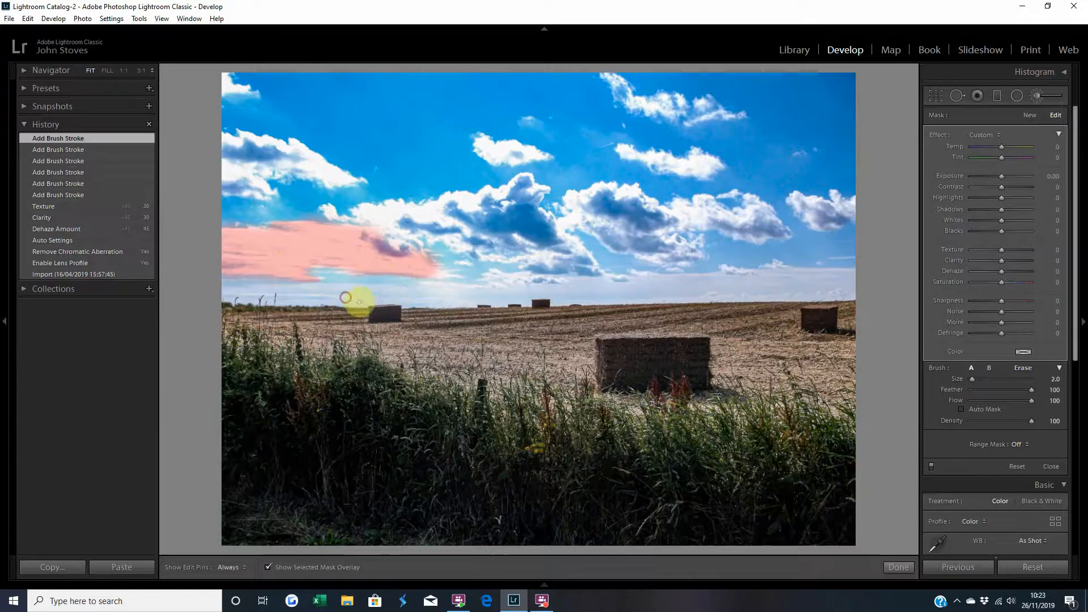
# Resize the brush and extend the mask upward into the low clouds on the left.
pyautogui.scroll(-2, 311, 214)
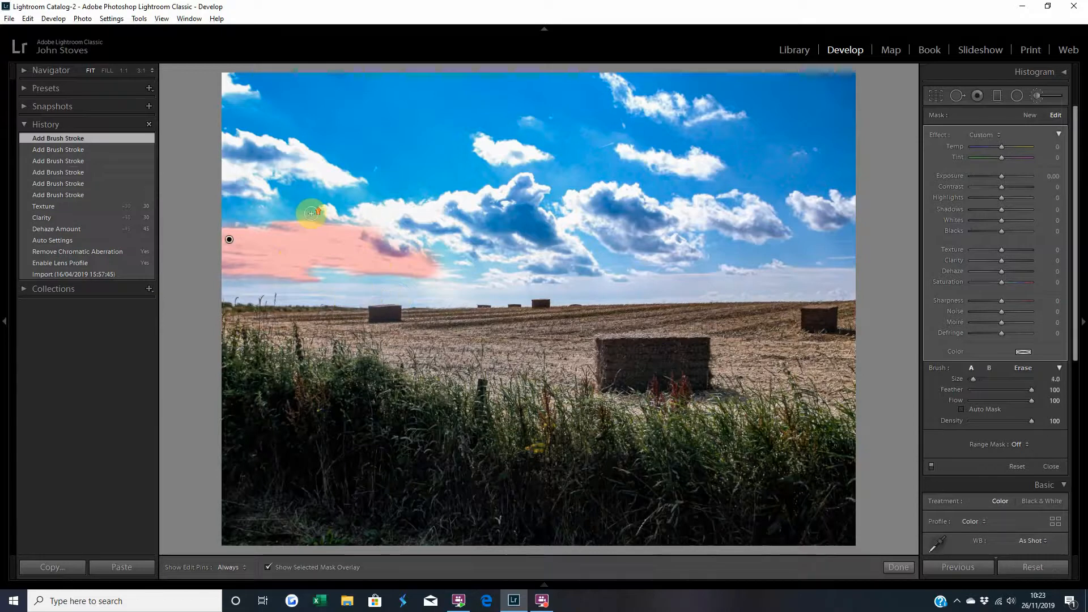
pyautogui.press('alt')
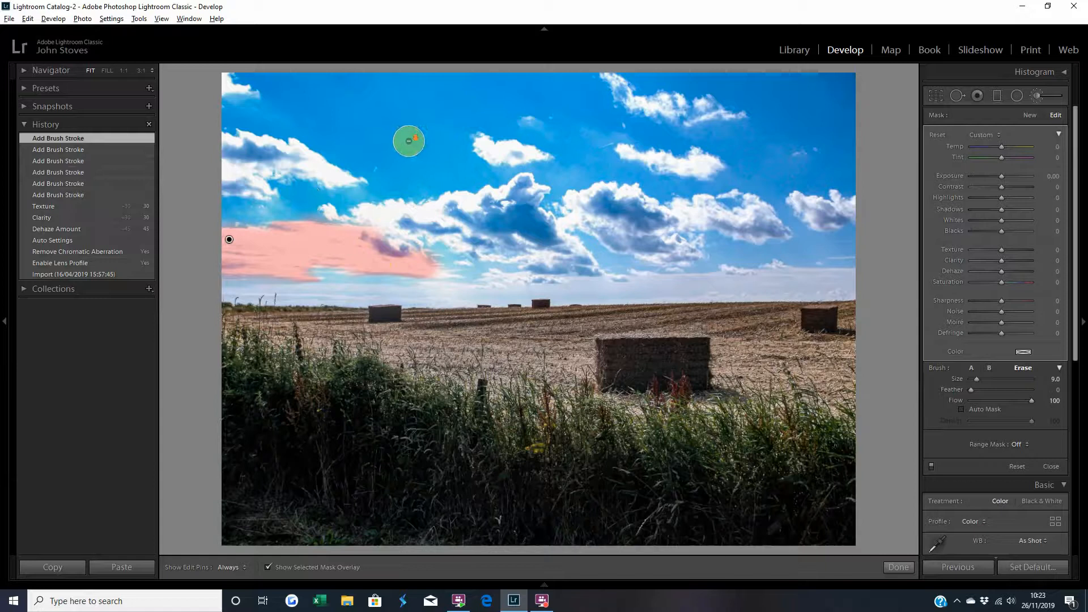
pyautogui.scroll(-2, 409, 141)
pyautogui.scroll(3, 409, 140)
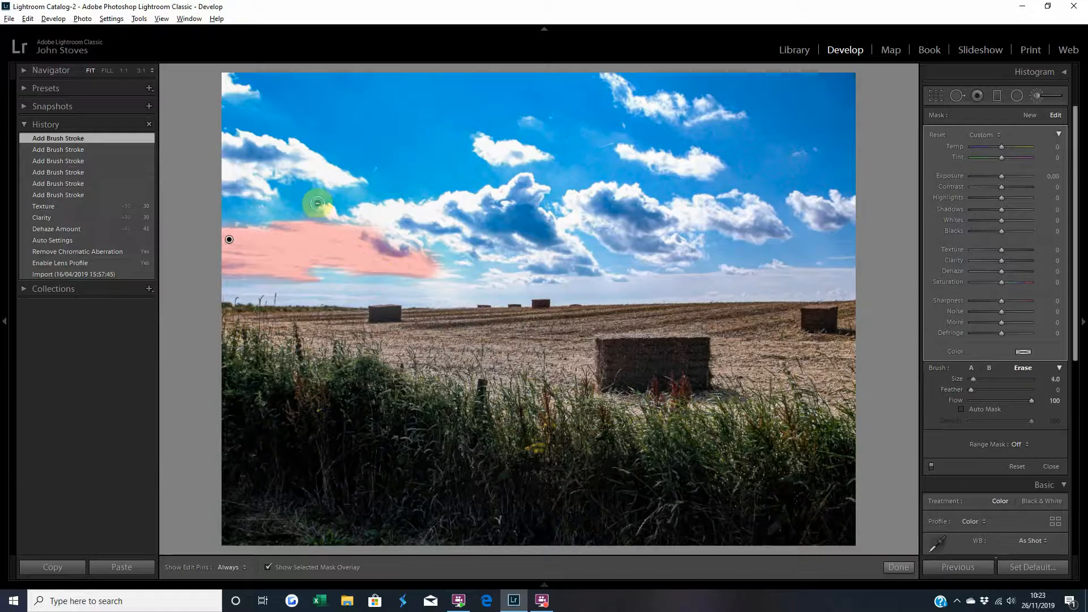
pyautogui.scroll(-1, 308, 209)
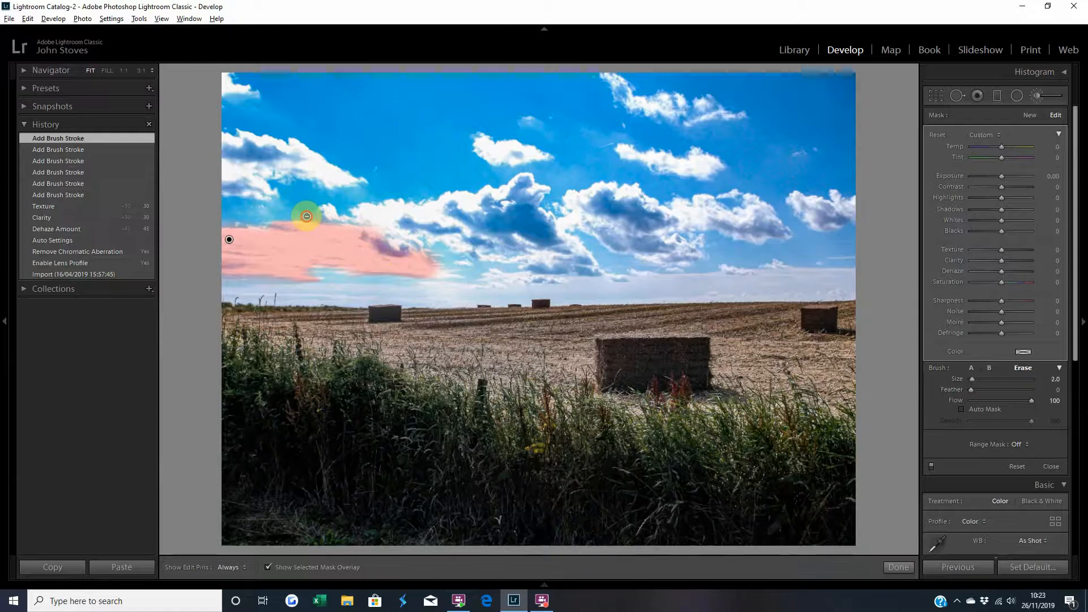
pyautogui.press('h')
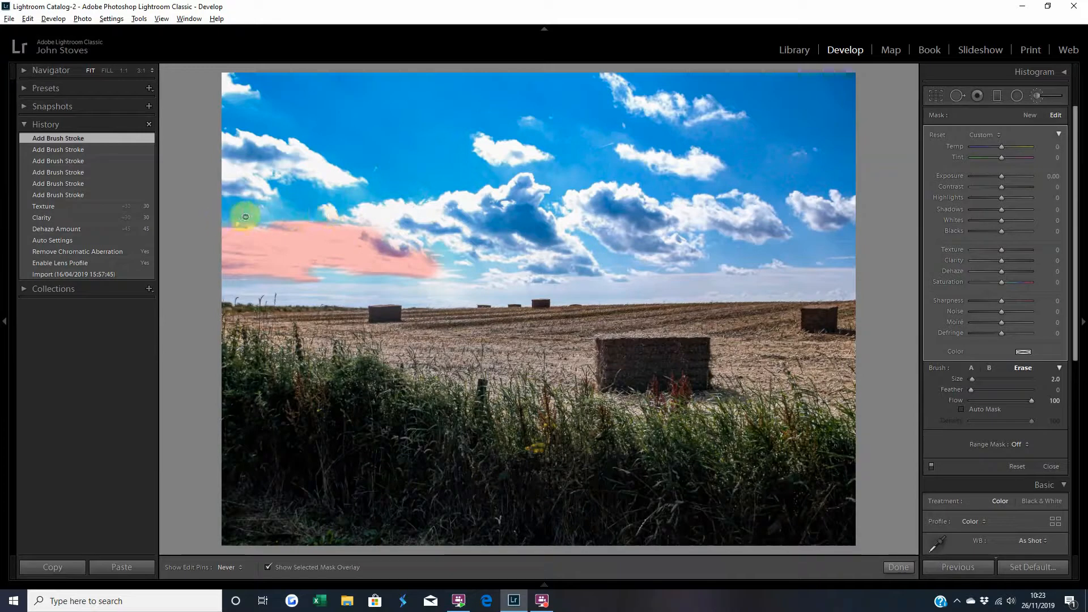
pyautogui.keyDown('alt'); pyautogui.click(311, 218); pyautogui.keyUp('alt')
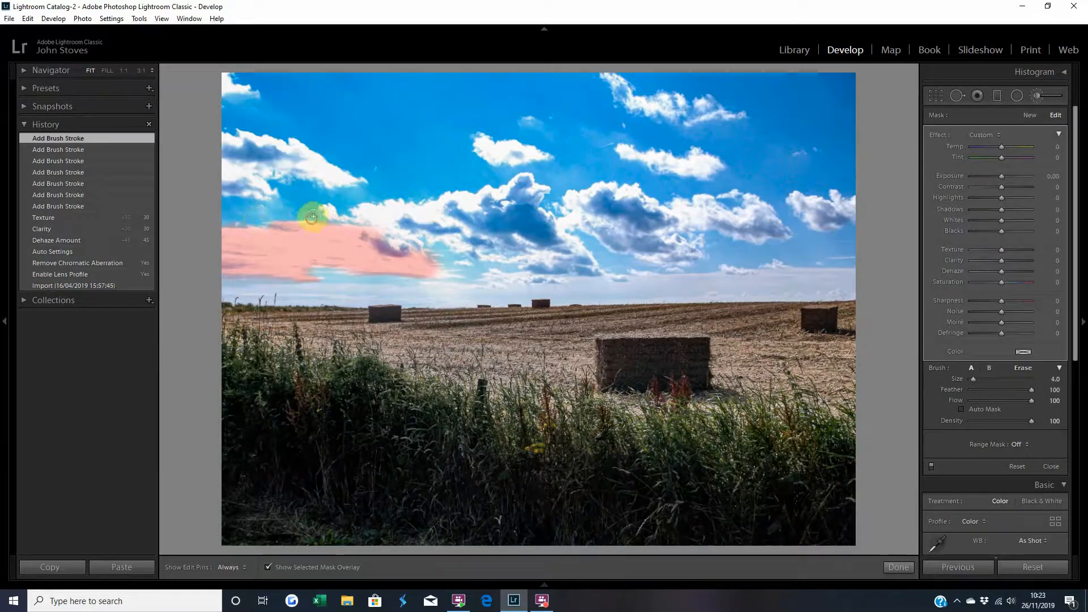
pyautogui.moveTo(380, 227)
pyautogui.mouseDown()
pyautogui.moveTo(370, 213)
pyautogui.moveTo(382, 213)
pyautogui.moveTo(388, 235)
pyautogui.moveTo(397, 230)
pyautogui.mouseUp()
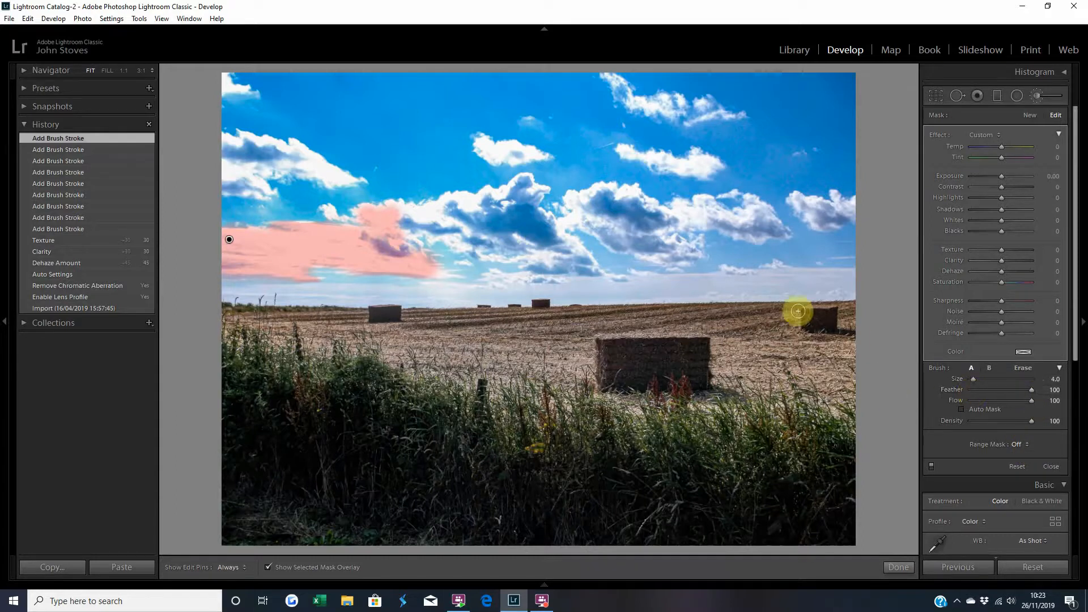
# Shrink the brush and paint the mask over the lower clouds toward the centre of the sky.
pyautogui.scroll(3, 479, 212)
pyautogui.scroll(3, 480, 212)
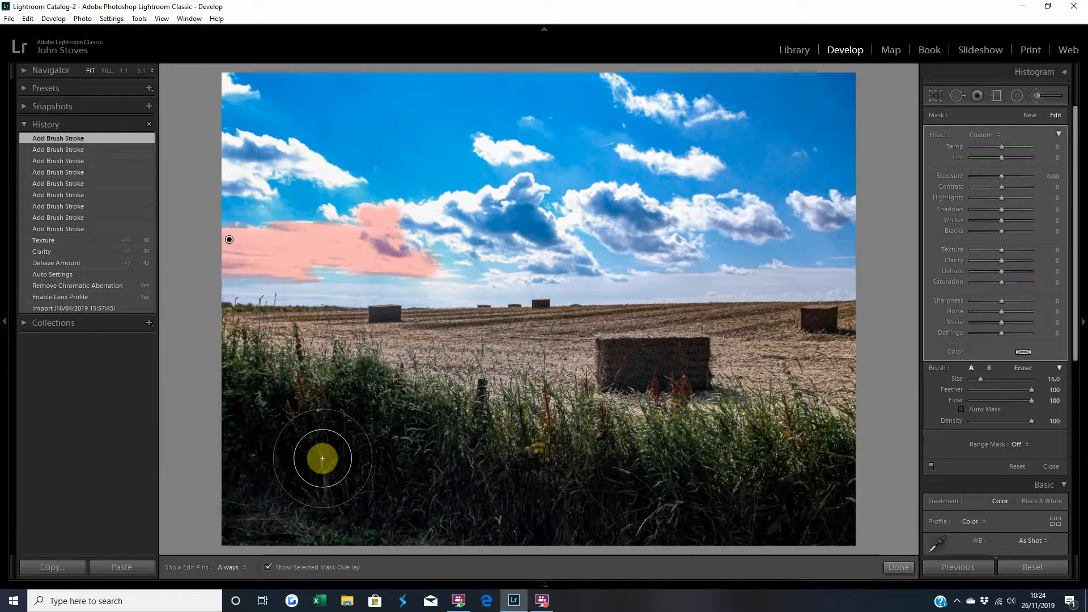
pyautogui.press('[')
pyautogui.press('[')
pyautogui.press('[')
pyautogui.press('[')
pyautogui.press('[')
pyautogui.press('[')
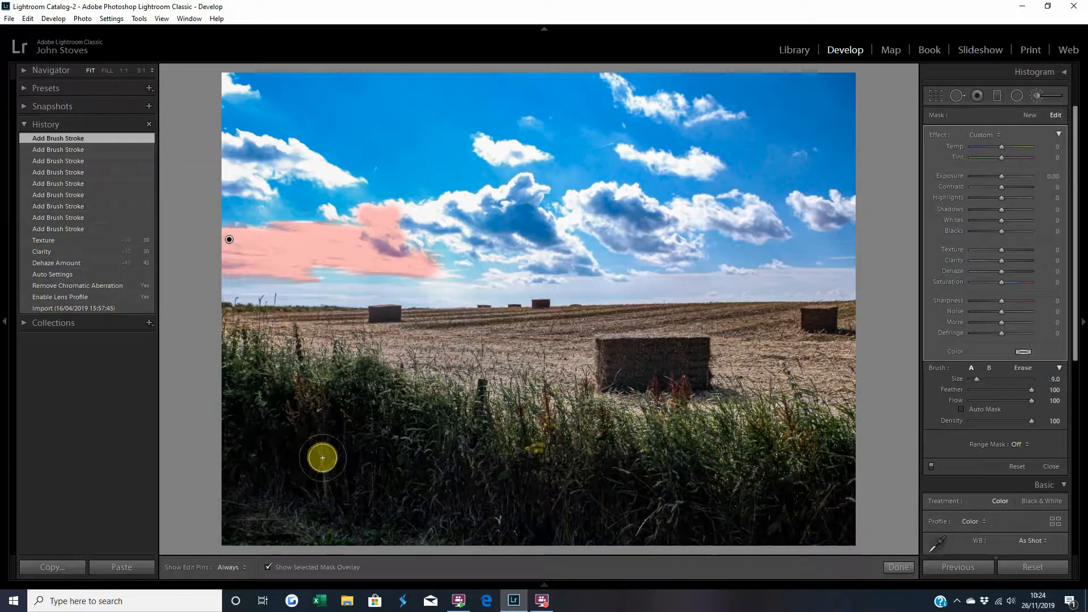
pyautogui.moveTo(392, 216)
pyautogui.mouseDown()
pyautogui.moveTo(460, 225)
pyautogui.moveTo(432, 211)
pyautogui.moveTo(500, 195)
pyautogui.mouseUp()
pyautogui.moveTo(425, 220); pyautogui.dragTo(385, 230)
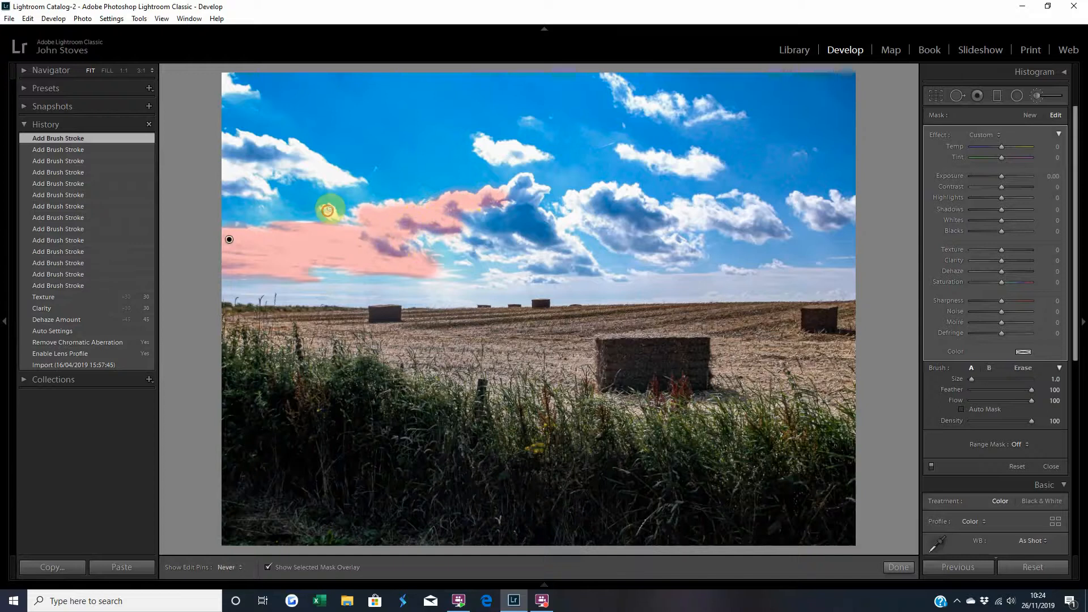
# Fill remaining gaps in the sky mask with small brush strokes.
pyautogui.press('h')
pyautogui.moveTo(330, 217)
pyautogui.mouseDown()
pyautogui.moveTo(332, 204)
pyautogui.moveTo(343, 218)
pyautogui.moveTo(321, 237)
pyautogui.moveTo(302, 226)
pyautogui.moveTo(327, 223)
pyautogui.moveTo(332, 250)
pyautogui.mouseUp()
pyautogui.press('h')
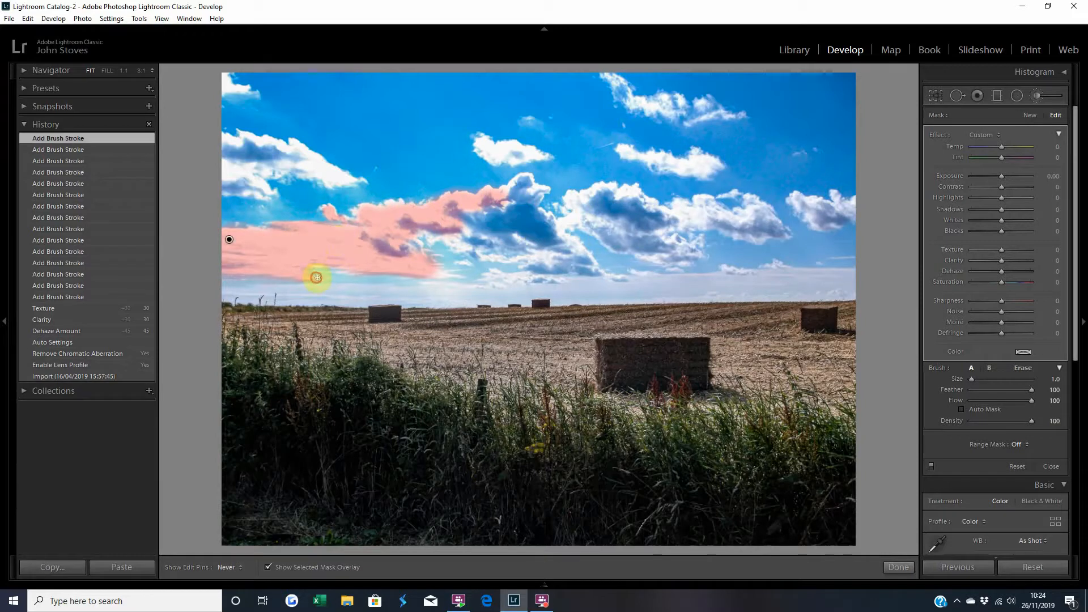
pyautogui.click(317, 278)
pyautogui.click(316, 263)
pyautogui.click(330, 241)
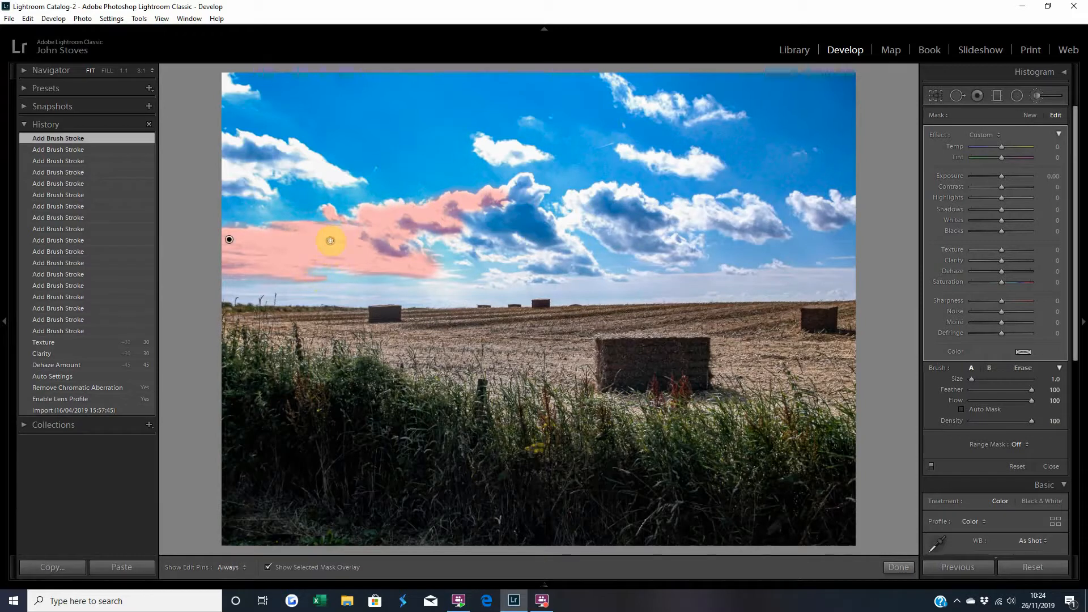
# Hide the mask overlay and apply a Burn (Darken) effect with Exposure -0.30 to the brushed area.
pyautogui.click(268, 566)
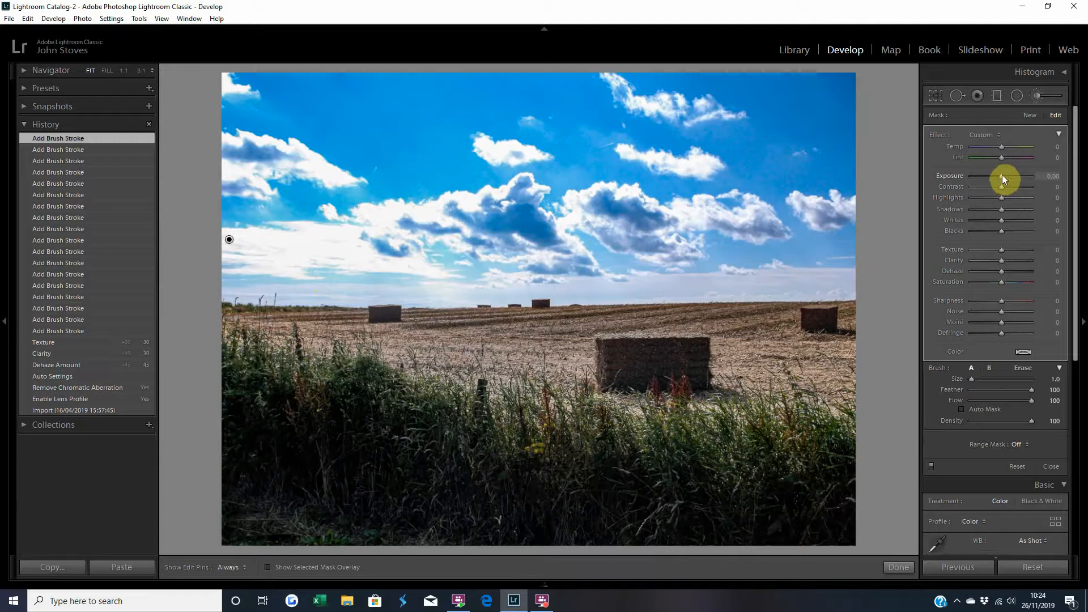
pyautogui.press('Down')
pyautogui.press('Down')
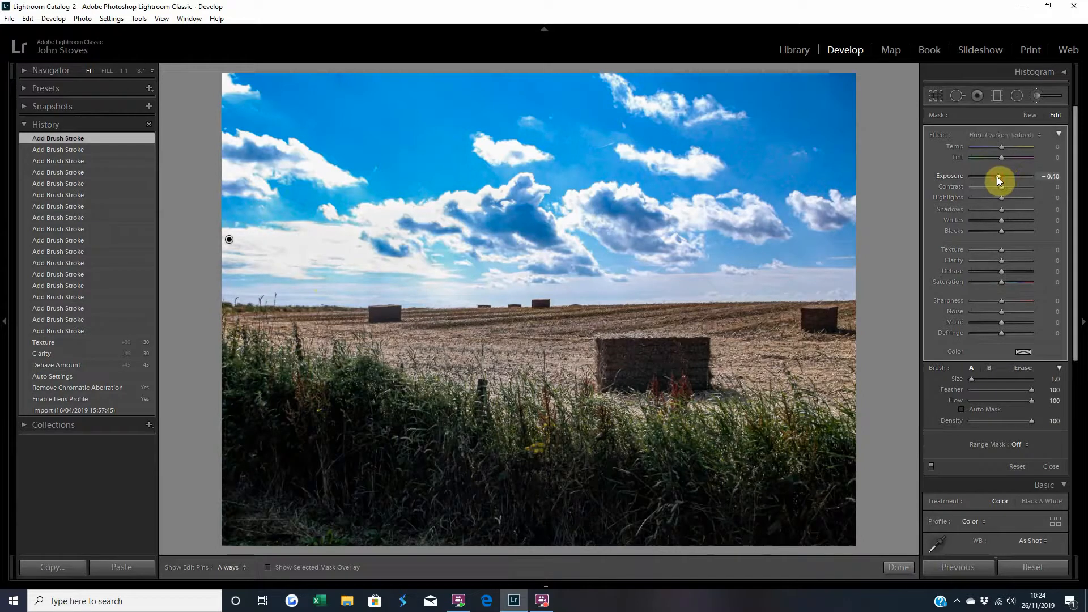
pyautogui.moveTo(988, 178); pyautogui.dragTo(1001, 176)
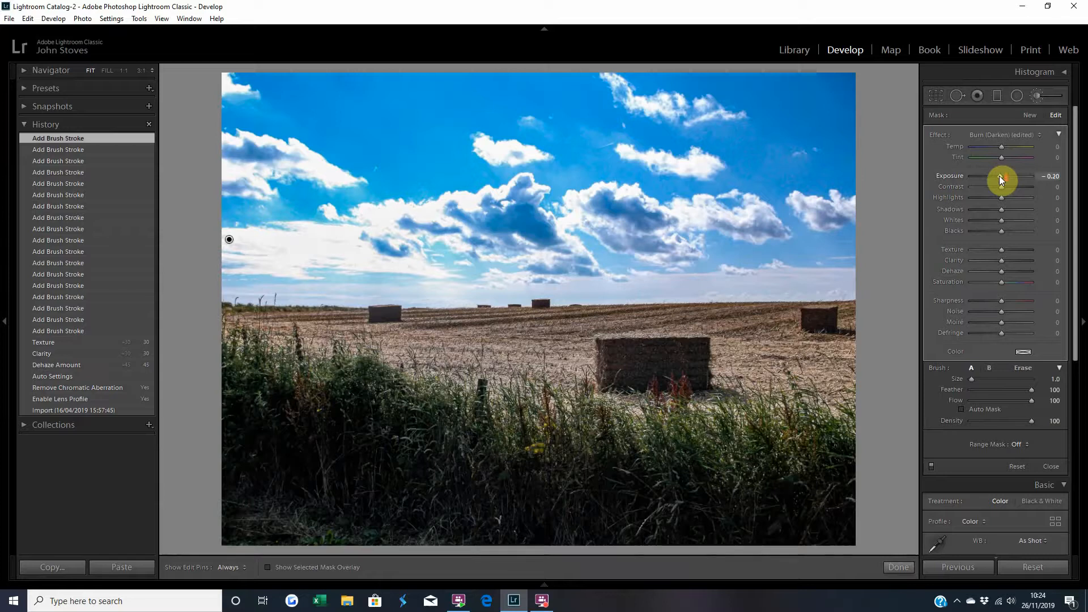
pyautogui.press('Down')
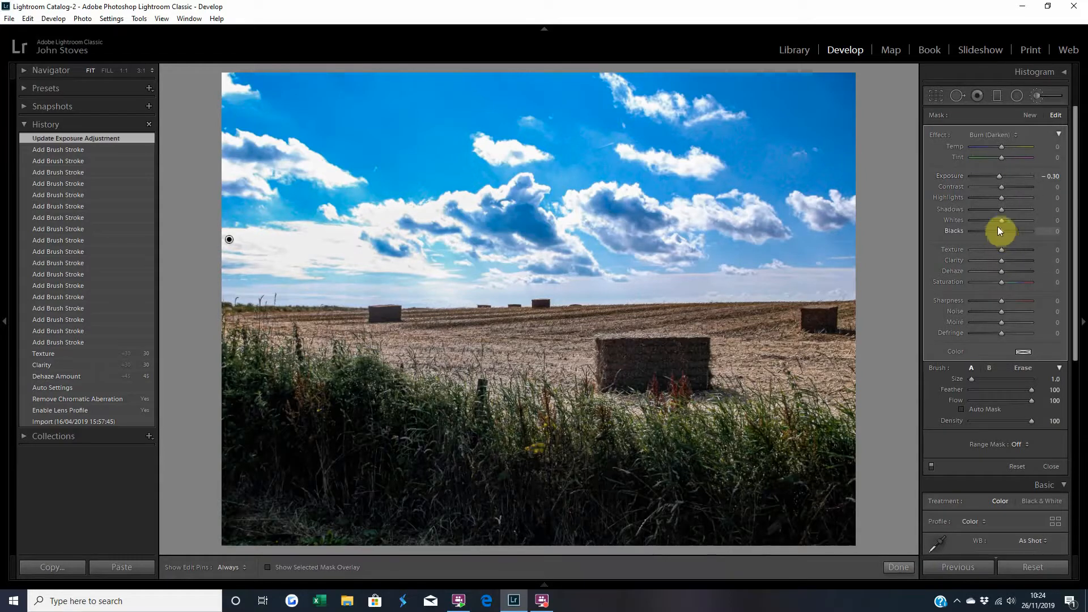
# Fine-tune the brush effect with Whites -3, Dehaze 3 and Highlights -2, then close the brush.
pyautogui.press('Down')
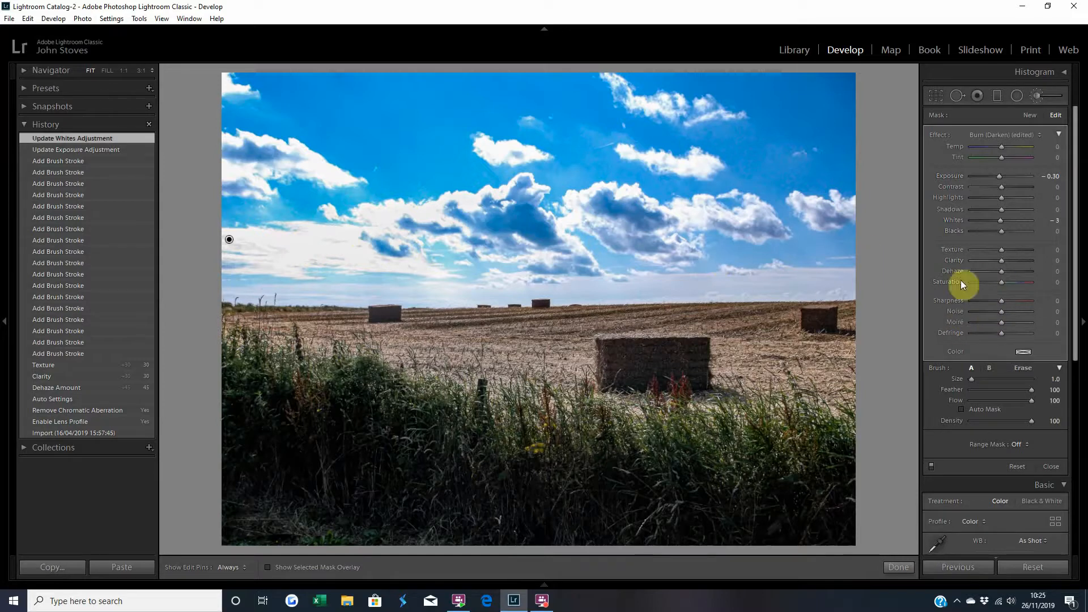
pyautogui.moveTo(1001, 270); pyautogui.dragTo(1000, 270)
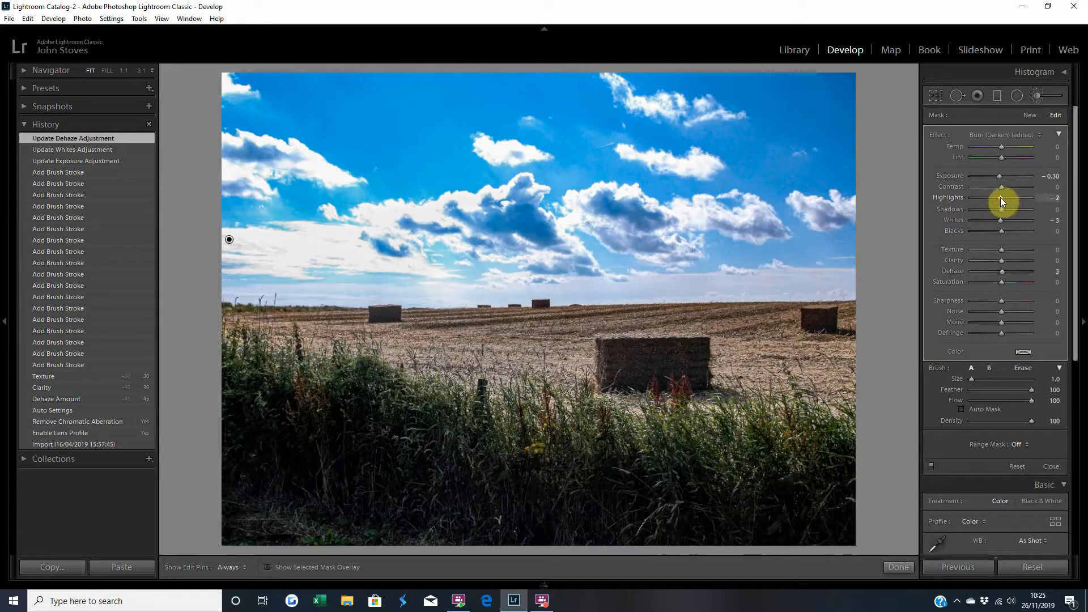
pyautogui.moveTo(1000, 197); pyautogui.dragTo(1000, 198)
pyautogui.click(899, 567)
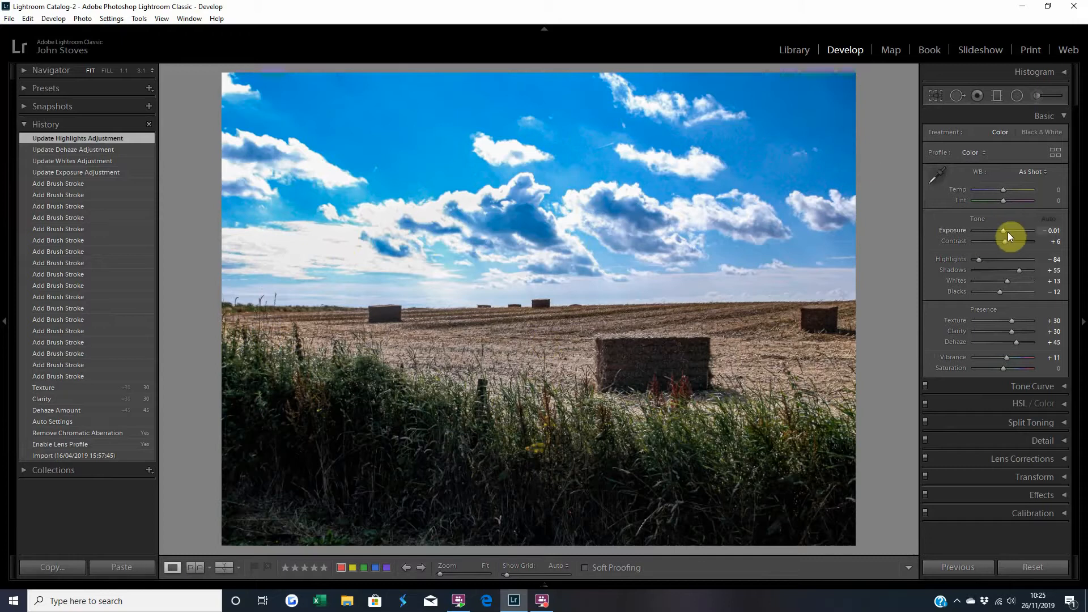
# Try brightening the overall Exposure, then reset it to 0.00.
pyautogui.scroll(1, 1004, 231)
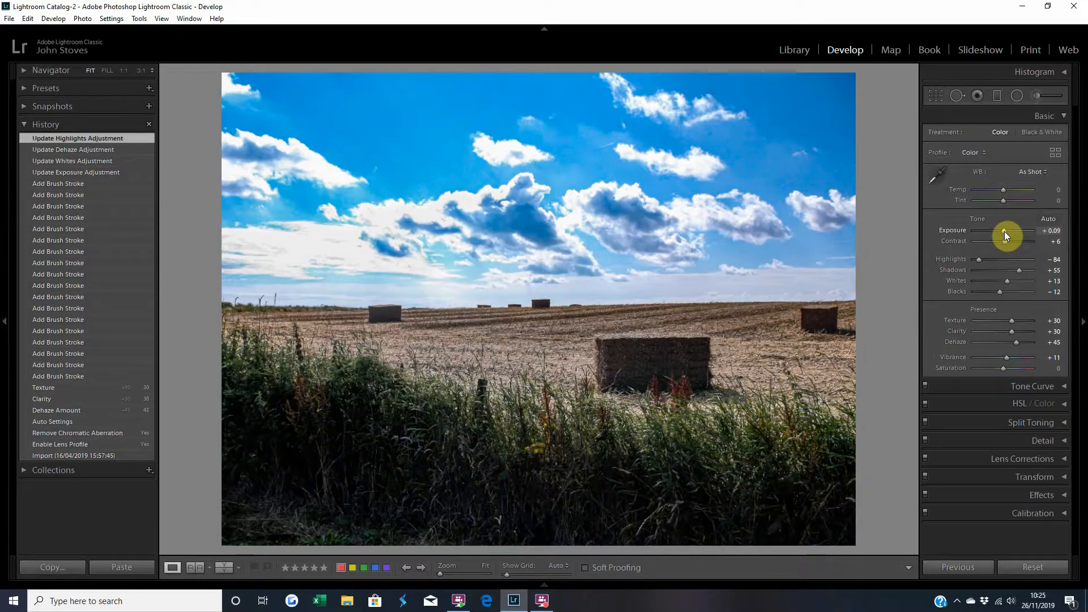
pyautogui.scroll(4, 1004, 231)
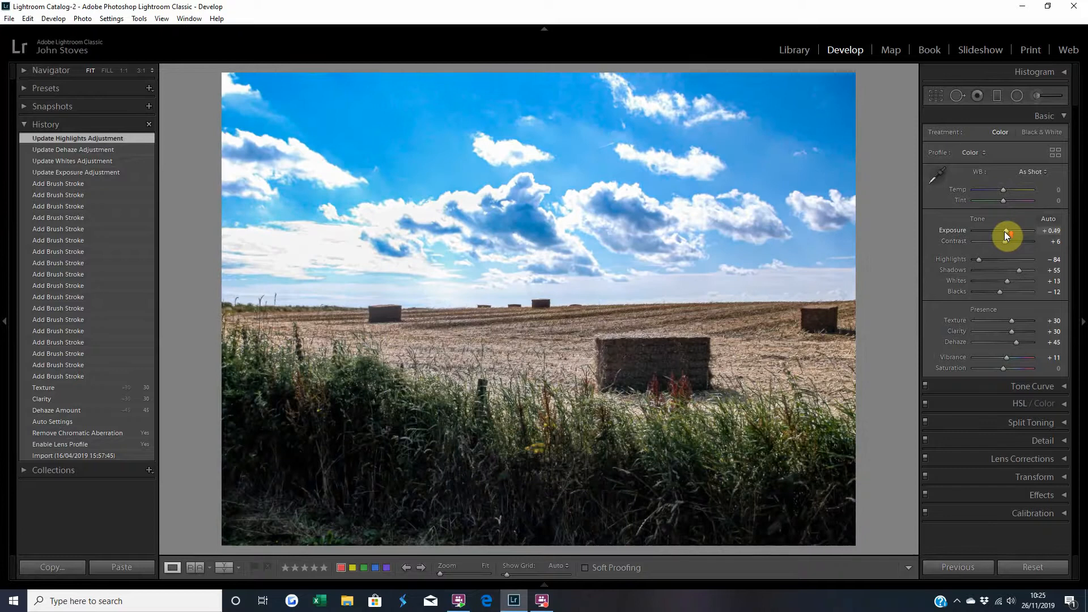
pyautogui.scroll(3, 1004, 231)
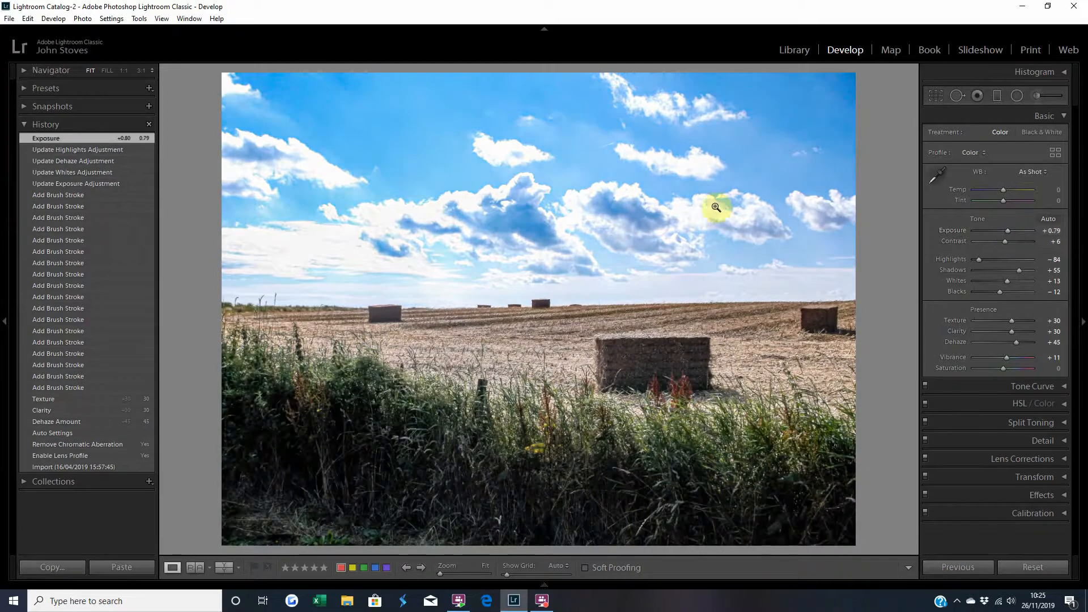
pyautogui.scroll(-8, 1007, 230)
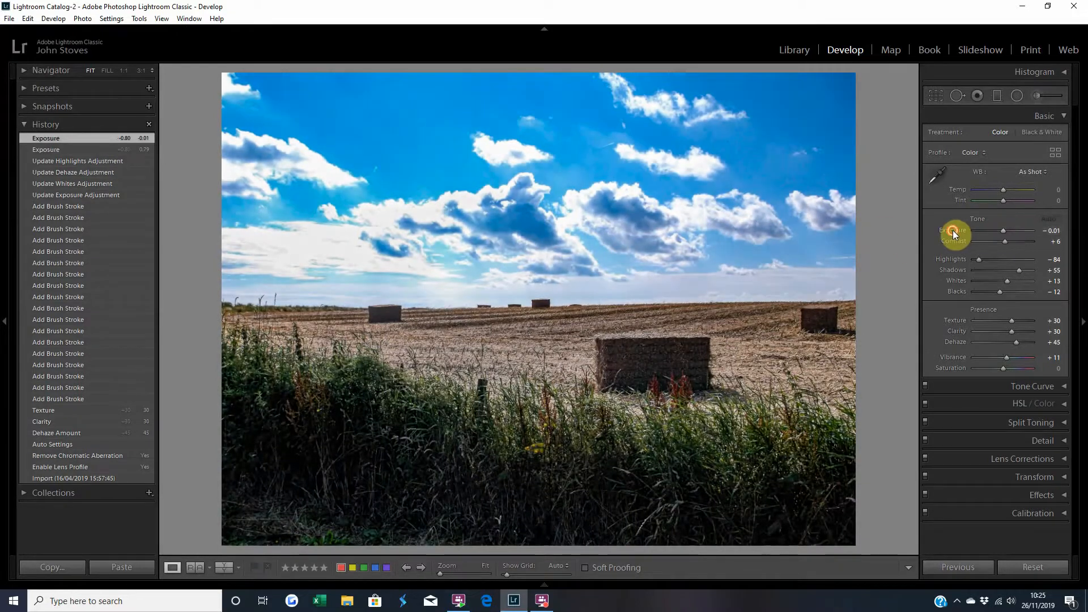
pyautogui.doubleClick(954, 230)
pyautogui.moveTo(1004, 230); pyautogui.dragTo(1020, 230)
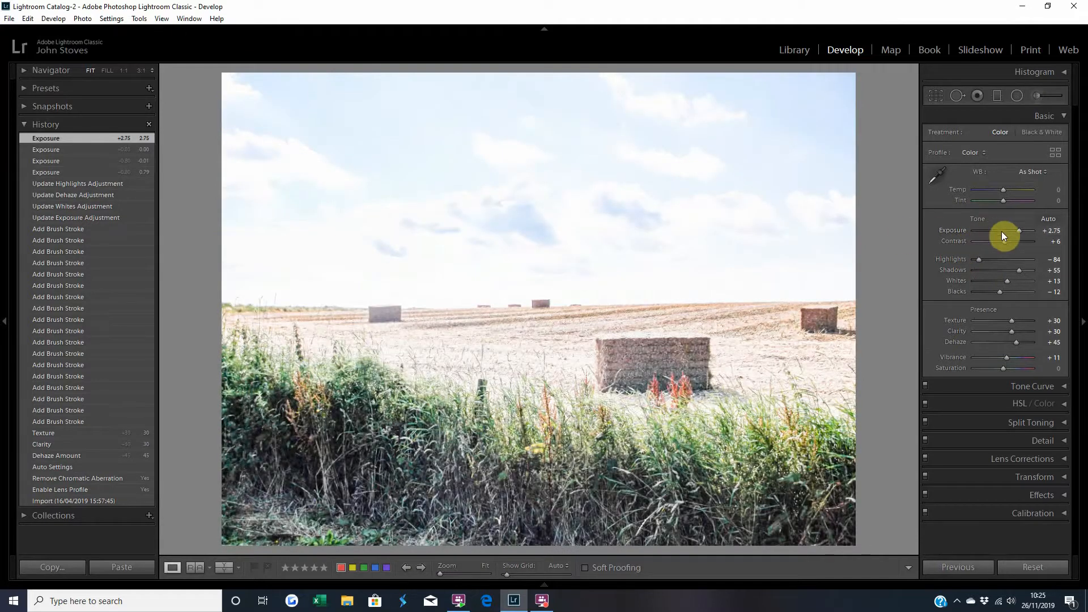
pyautogui.doubleClick(951, 231)
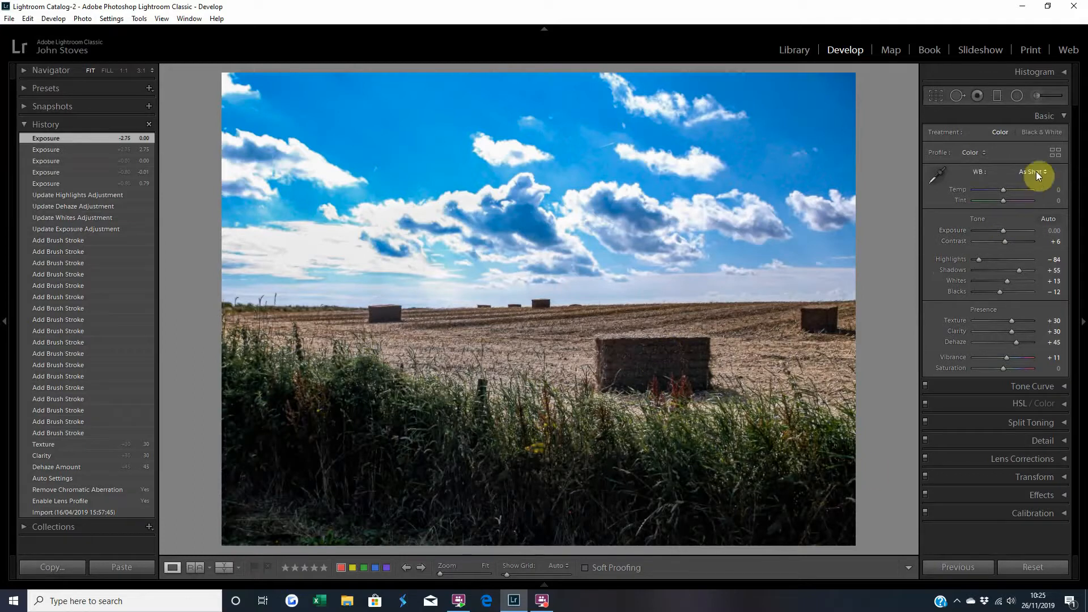
# Start a new adjustment brush mask, enlarge the brush to size 21 and paint over the whole field and grass foreground.
pyautogui.click(1038, 101)
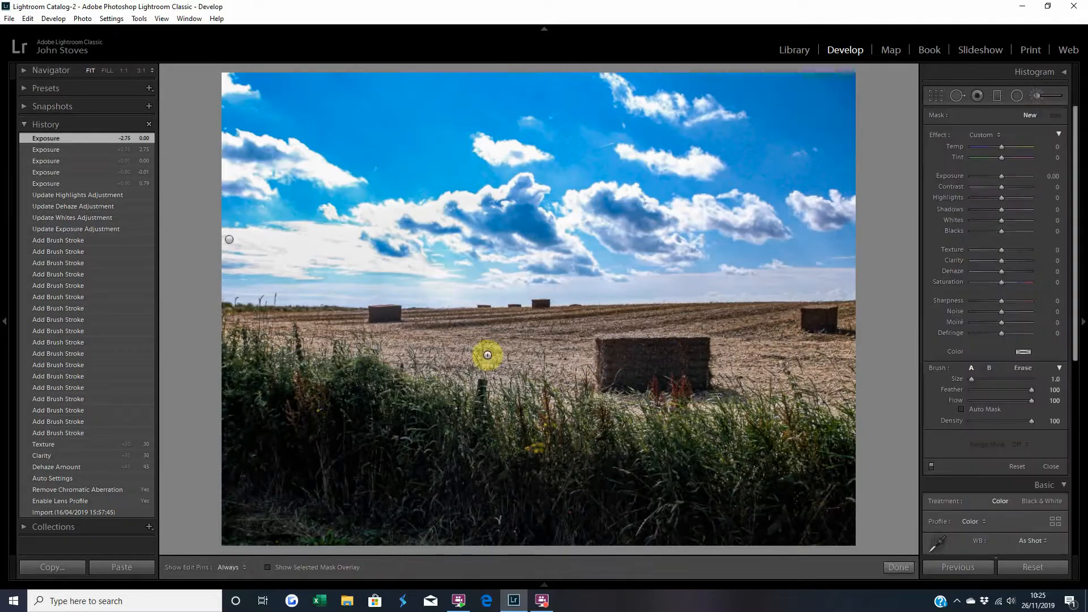
pyautogui.click(268, 567)
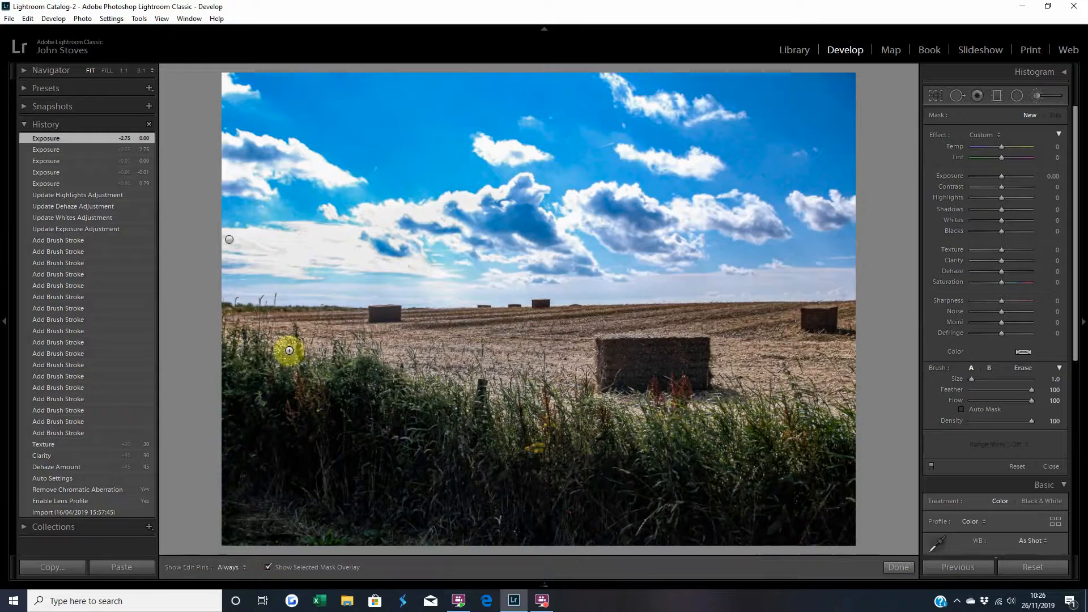
pyautogui.scroll(3, 295, 365)
pyautogui.scroll(3, 294, 365)
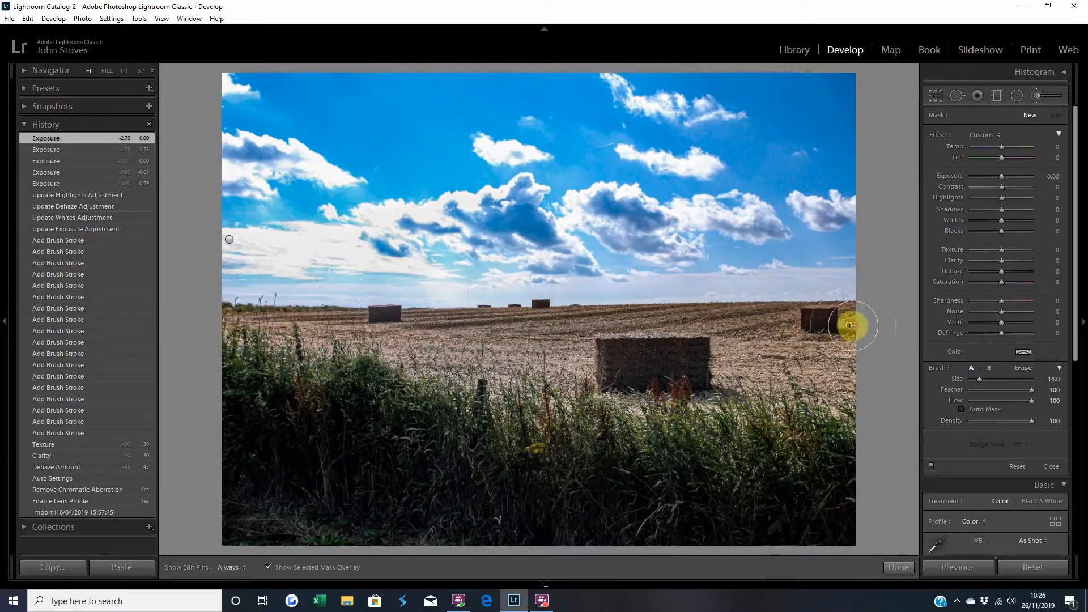
pyautogui.press('h')
pyautogui.moveTo(850, 325)
pyautogui.mouseDown()
pyautogui.moveTo(339, 335)
pyautogui.moveTo(248, 325)
pyautogui.moveTo(213, 359)
pyautogui.moveTo(212, 379)
pyautogui.moveTo(314, 396)
pyautogui.moveTo(811, 381)
pyautogui.moveTo(849, 505)
pyautogui.moveTo(512, 483)
pyautogui.moveTo(214, 495)
pyautogui.moveTo(505, 529)
pyautogui.moveTo(829, 531)
pyautogui.mouseUp()
pyautogui.scroll(5, 212, 379)
pyautogui.scroll(2, 212, 379)
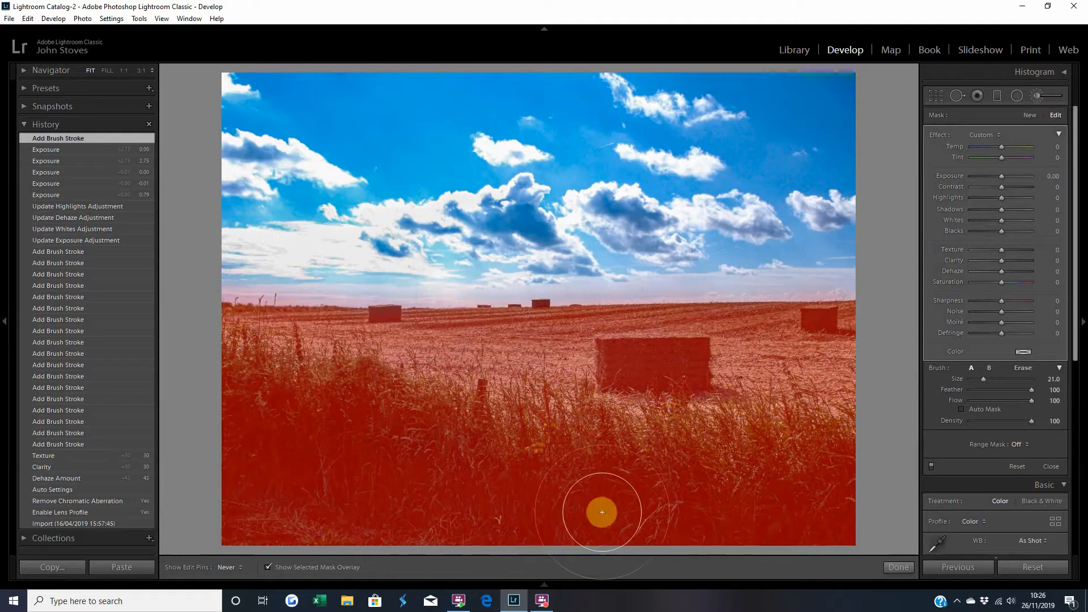
pyautogui.moveTo(826, 535)
pyautogui.mouseDown()
pyautogui.moveTo(269, 535)
pyautogui.moveTo(246, 484)
pyautogui.moveTo(486, 425)
pyautogui.mouseUp()
pyautogui.click(269, 566)
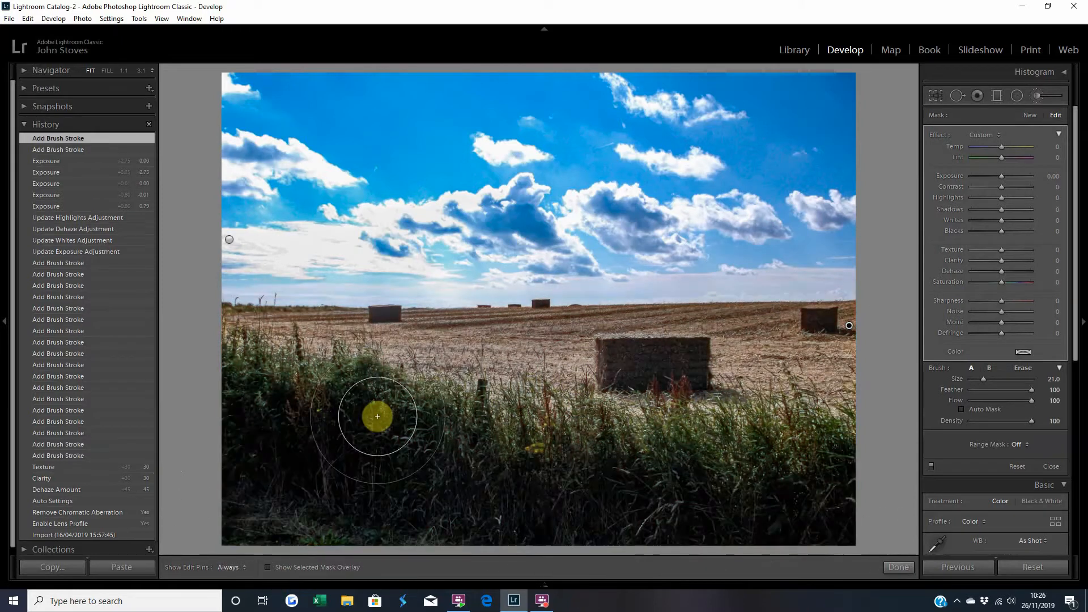
# Set the foreground brush effect to Exposure 0.90, Shadows 4, Blacks 10, Dehaze 3 and Highlights 2.
pyautogui.click(1000, 175)
pyautogui.click(1001, 175)
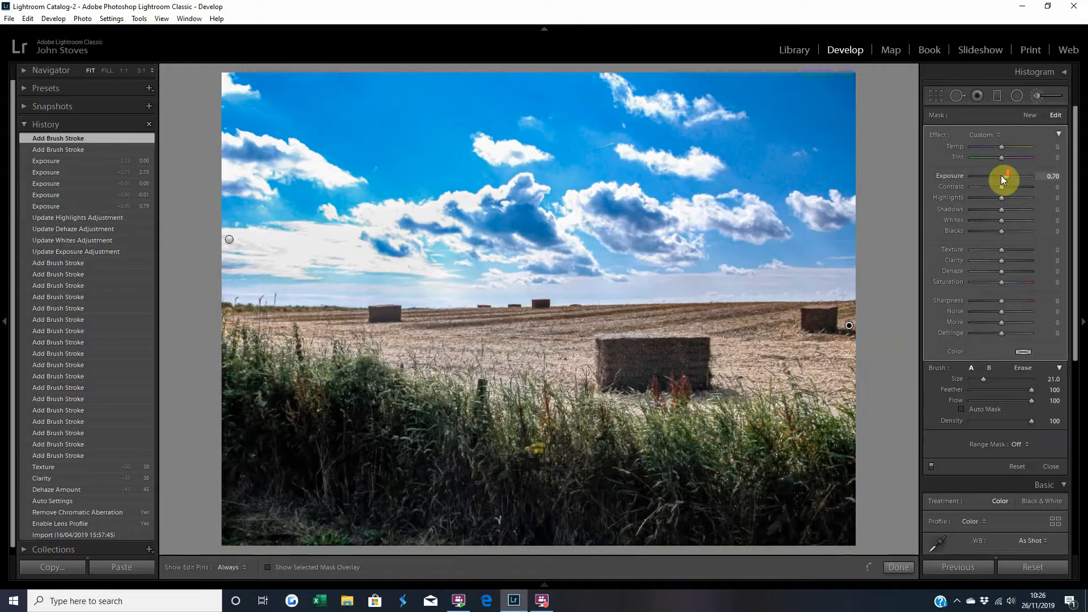
pyautogui.click(1001, 175)
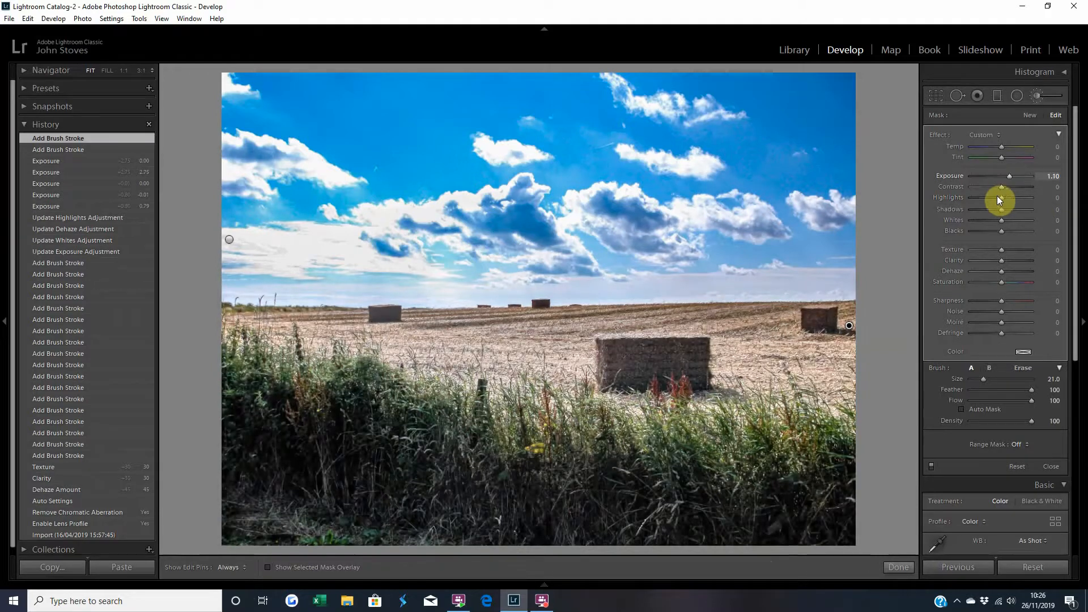
pyautogui.click(1003, 231)
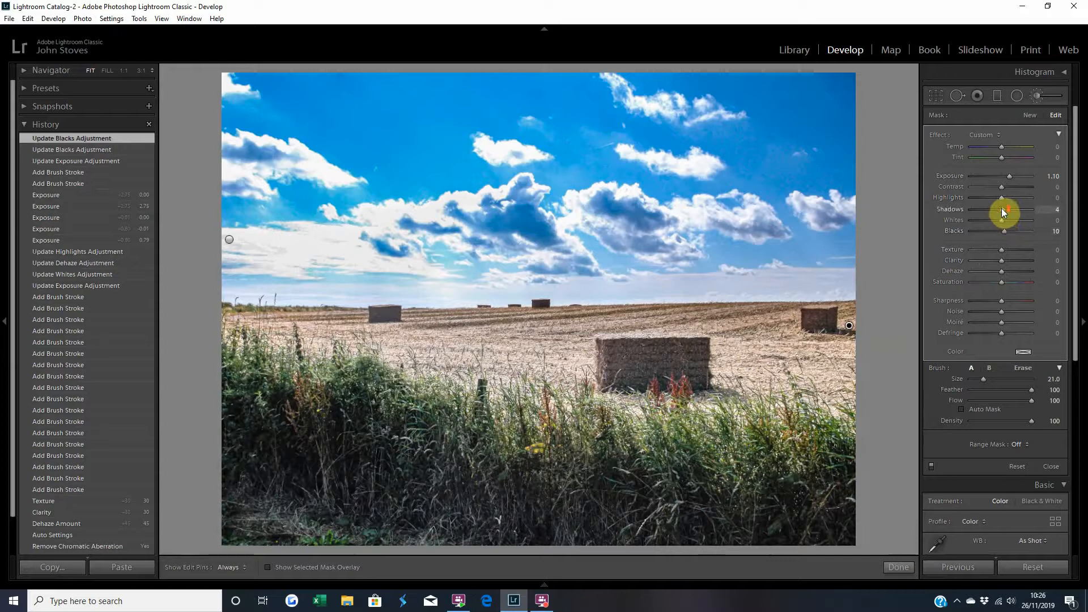
pyautogui.moveTo(1003, 210); pyautogui.dragTo(1001, 209)
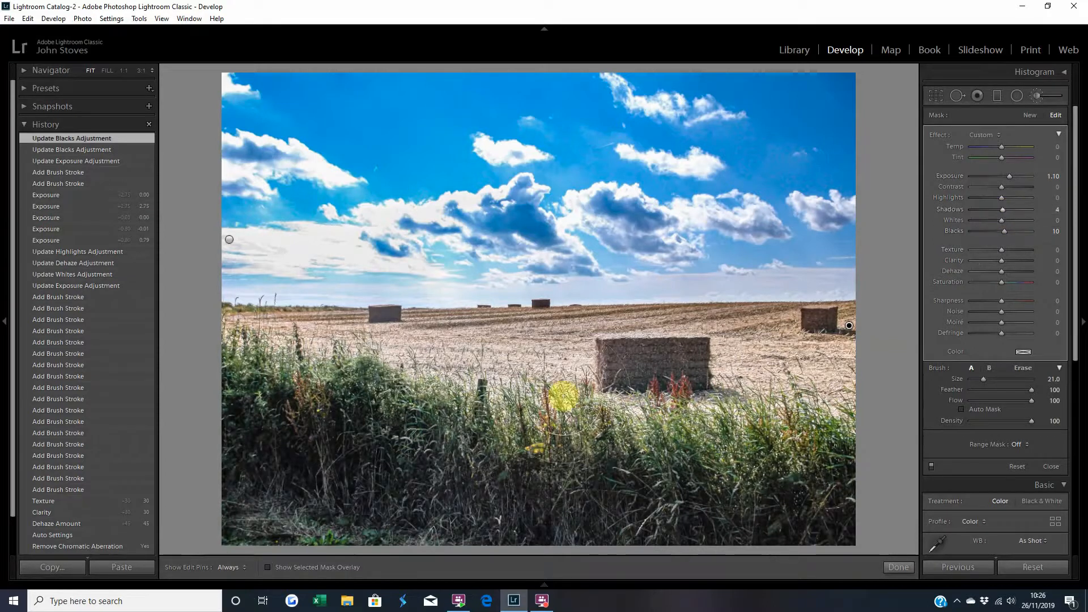
pyautogui.click(1009, 176)
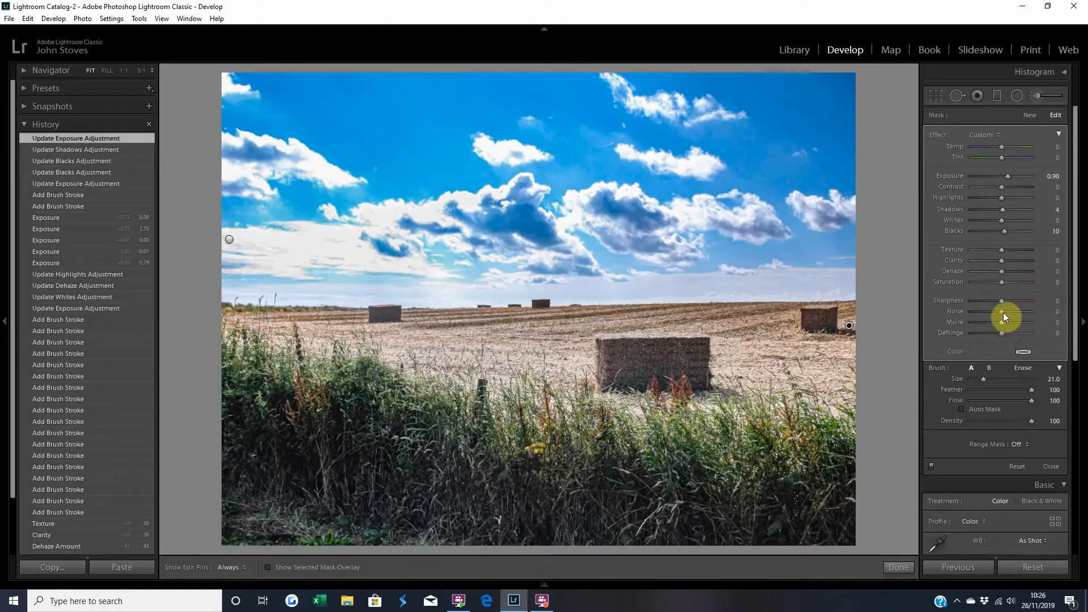
pyautogui.click(1002, 271)
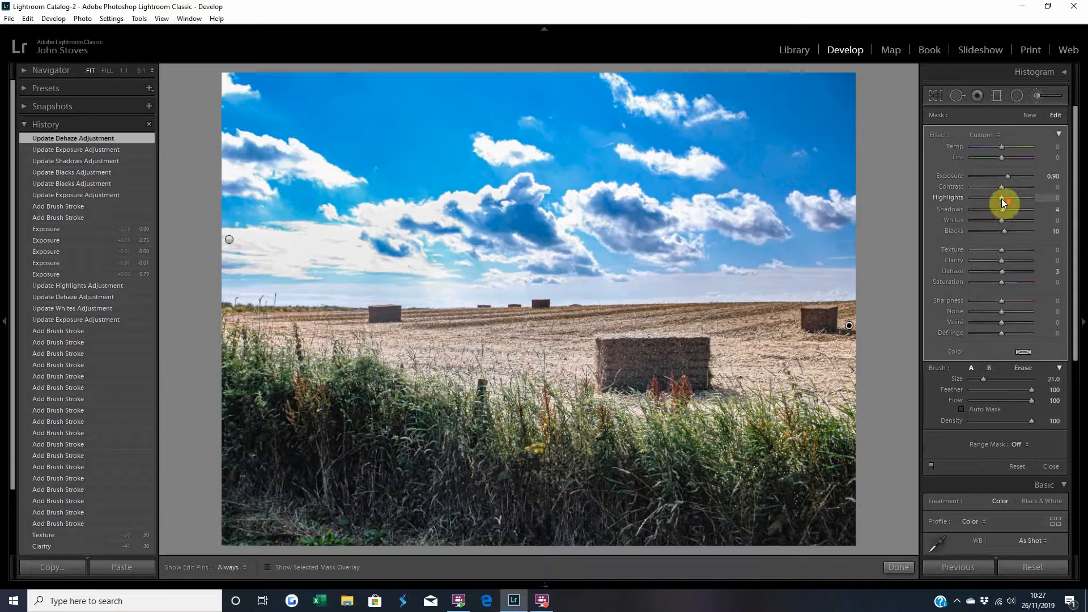
pyautogui.click(1001, 198)
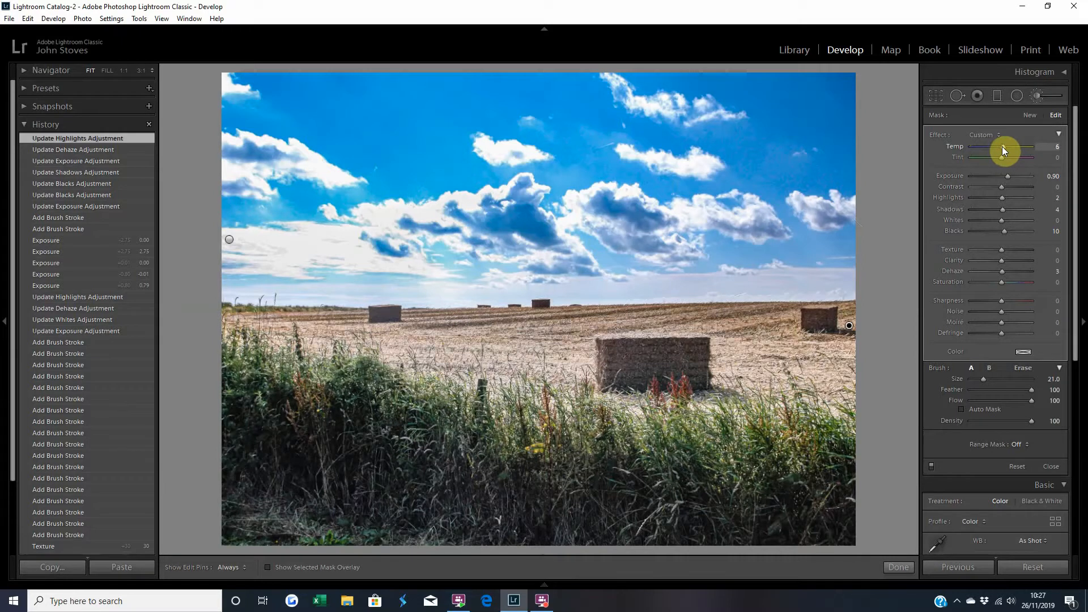
# Warm the brushed foreground with Temp 25 and Saturation 9, then close the brush.
pyautogui.click(1002, 146)
pyautogui.click(1002, 146)
pyautogui.press('Up')
pyautogui.press('Up')
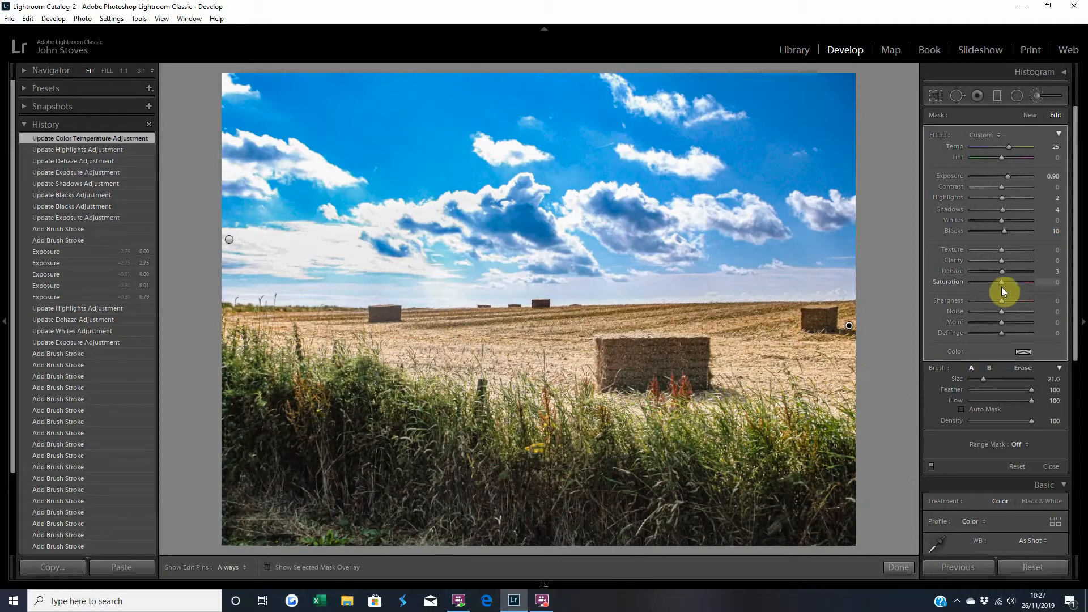
pyautogui.moveTo(1001, 283); pyautogui.dragTo(1002, 283)
pyautogui.moveTo(1002, 286); pyautogui.dragTo(1003, 284)
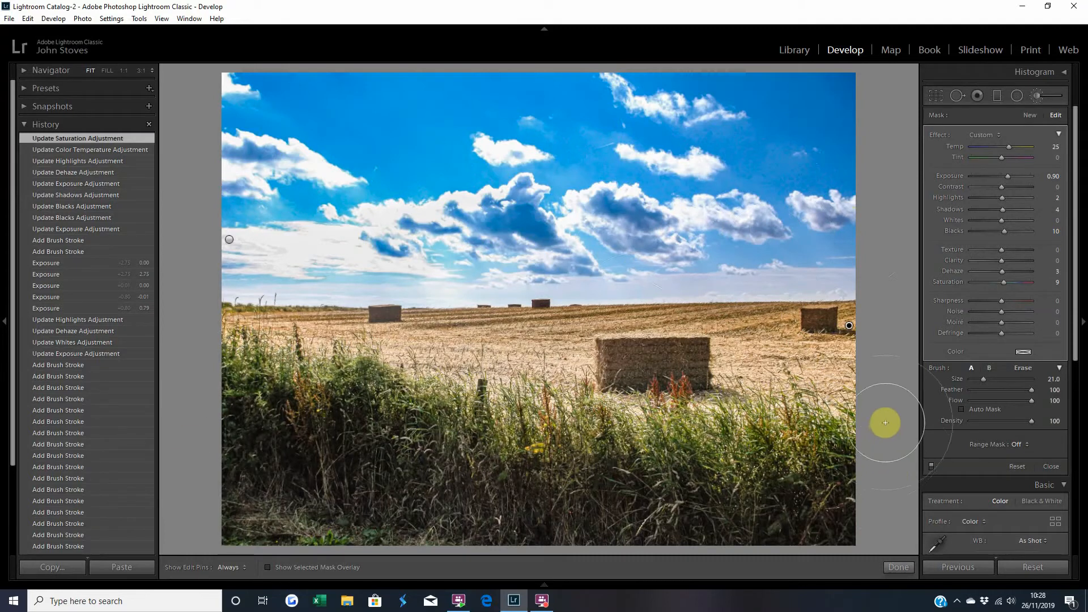
pyautogui.click(900, 566)
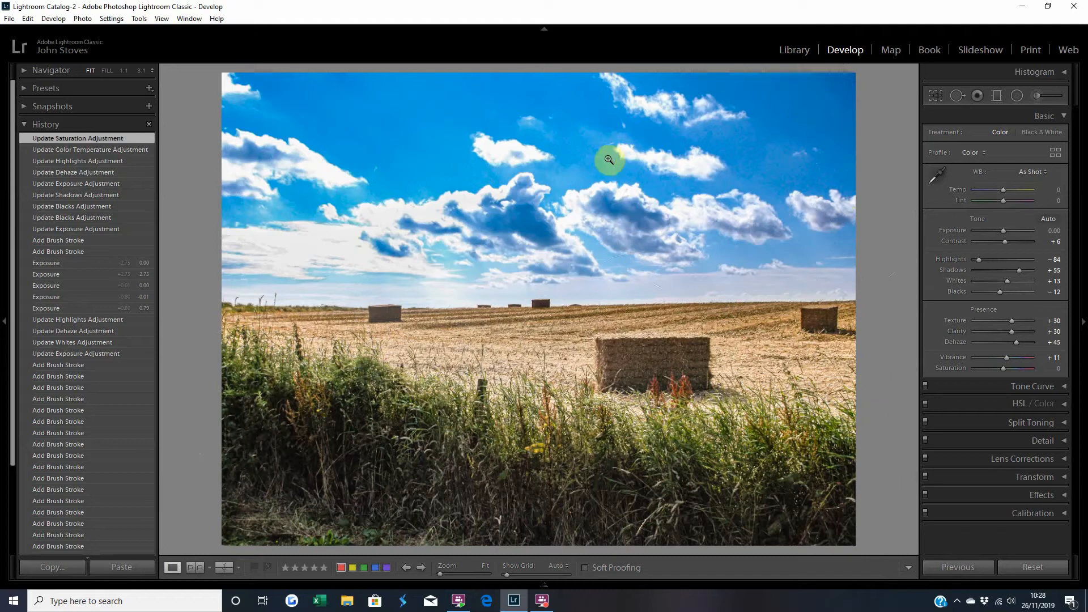
# Zoom to 1:1 and inspect the sky for noise.
pyautogui.moveTo(598, 168); pyautogui.dragTo(571, 266)
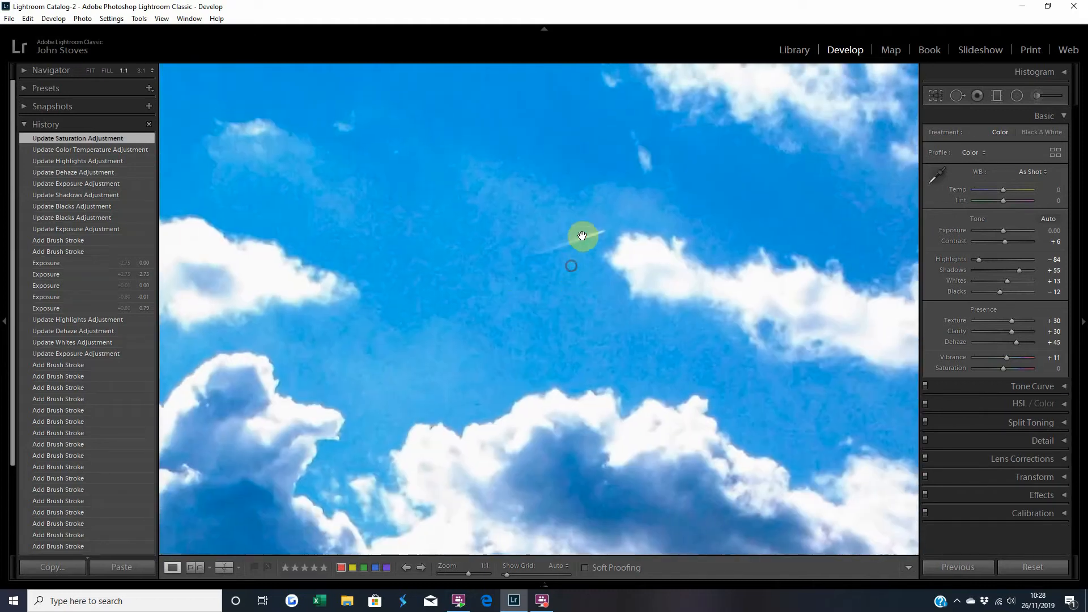
pyautogui.moveTo(478, 260); pyautogui.dragTo(629, 355)
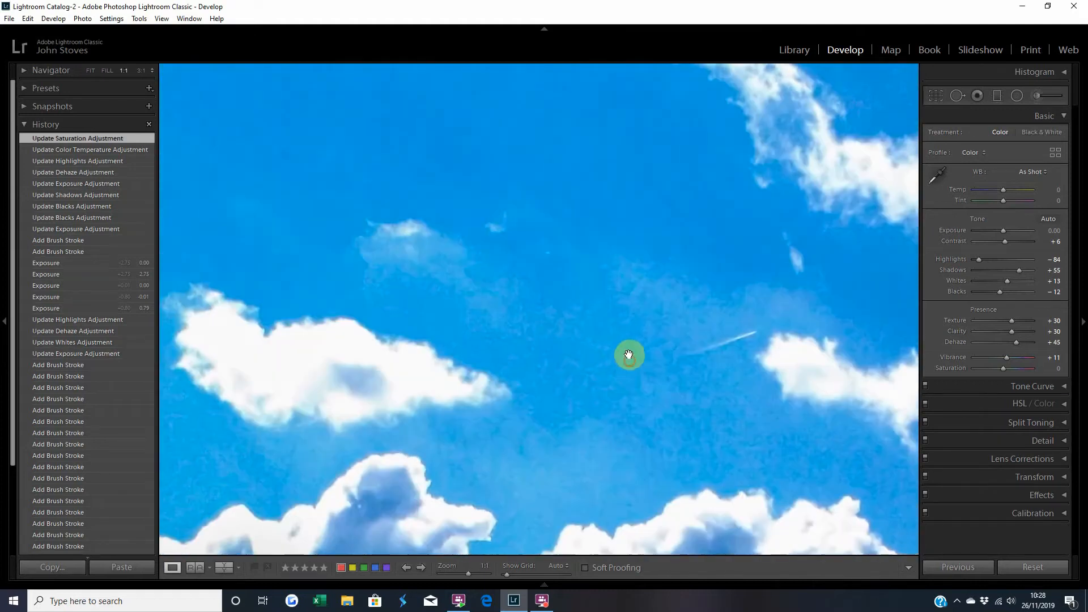
pyautogui.moveTo(445, 228); pyautogui.dragTo(812, 218)
pyautogui.moveTo(436, 371); pyautogui.dragTo(308, 323)
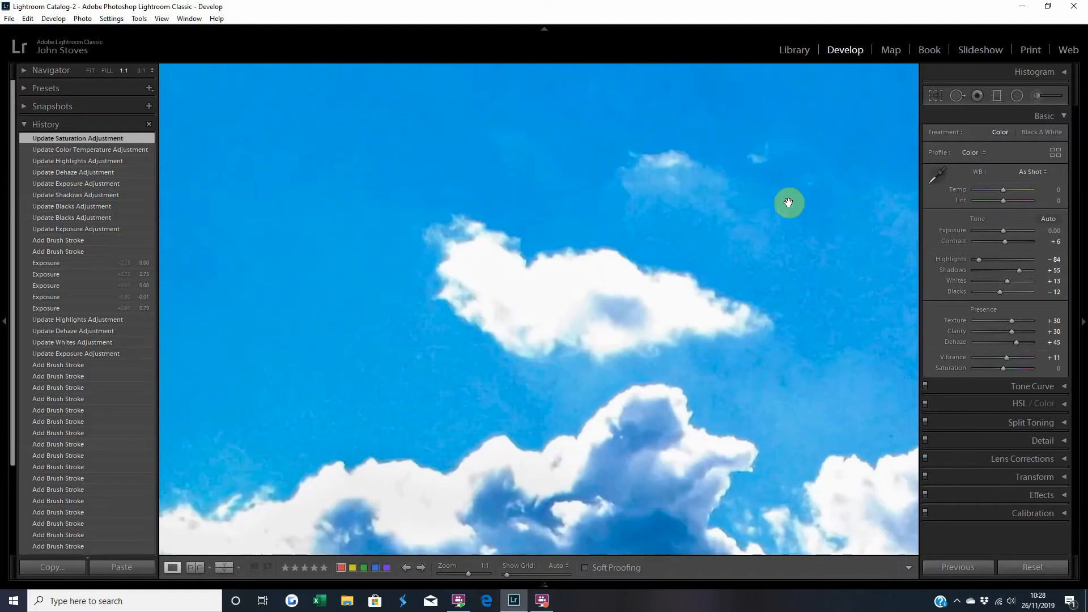
pyautogui.click(1064, 72)
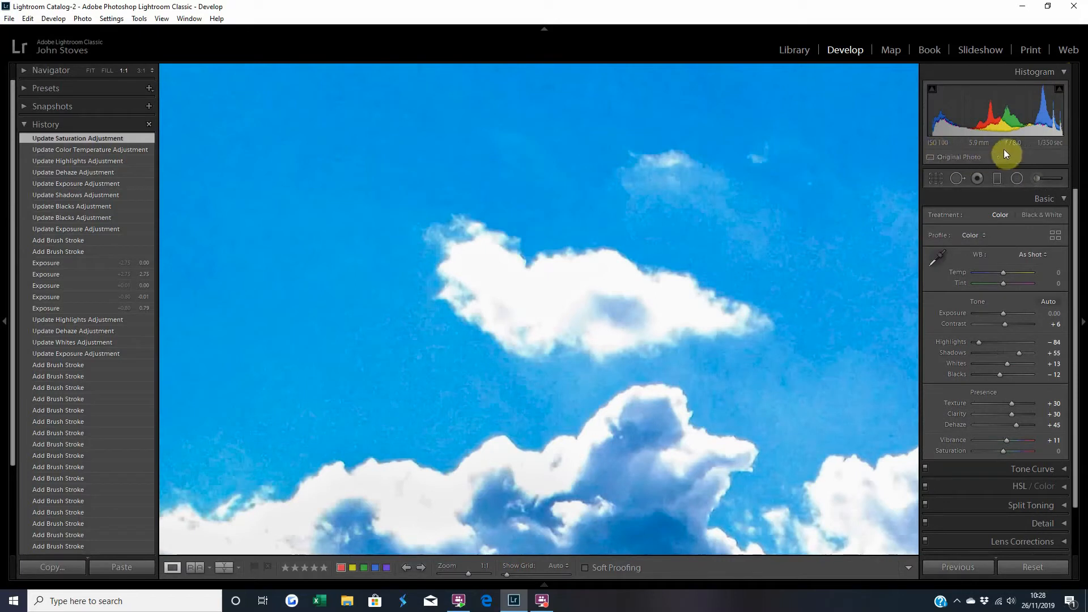
pyautogui.click(1064, 72)
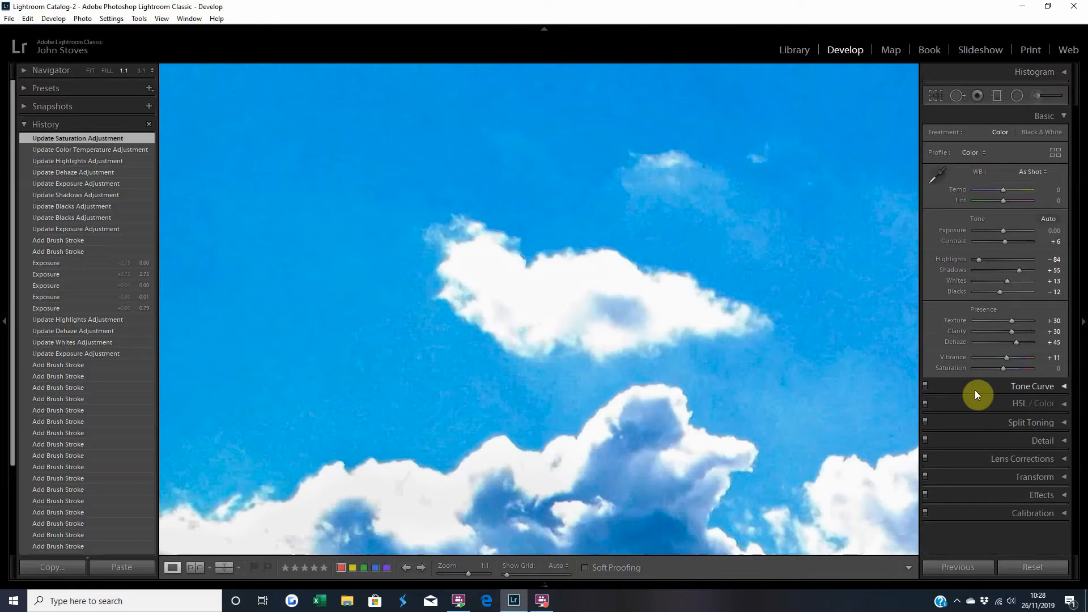
# Apply Luminance noise reduction of 50 with Contrast 25, then return to the fit view.
pyautogui.click(967, 441)
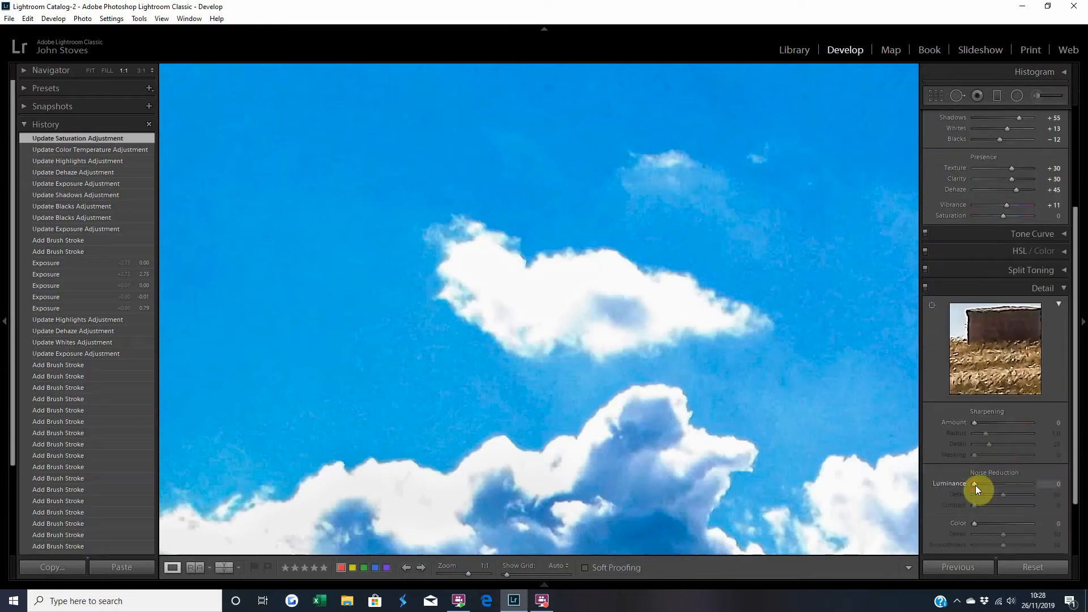
pyautogui.moveTo(974, 486); pyautogui.dragTo(982, 485)
pyautogui.moveTo(974, 505); pyautogui.dragTo(977, 510)
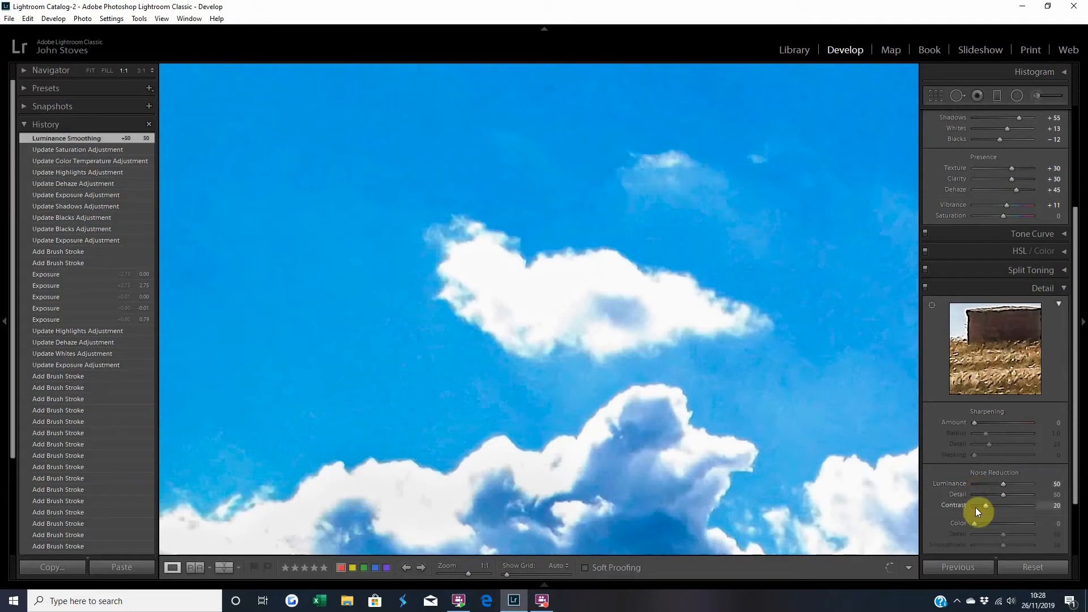
pyautogui.click(990, 293)
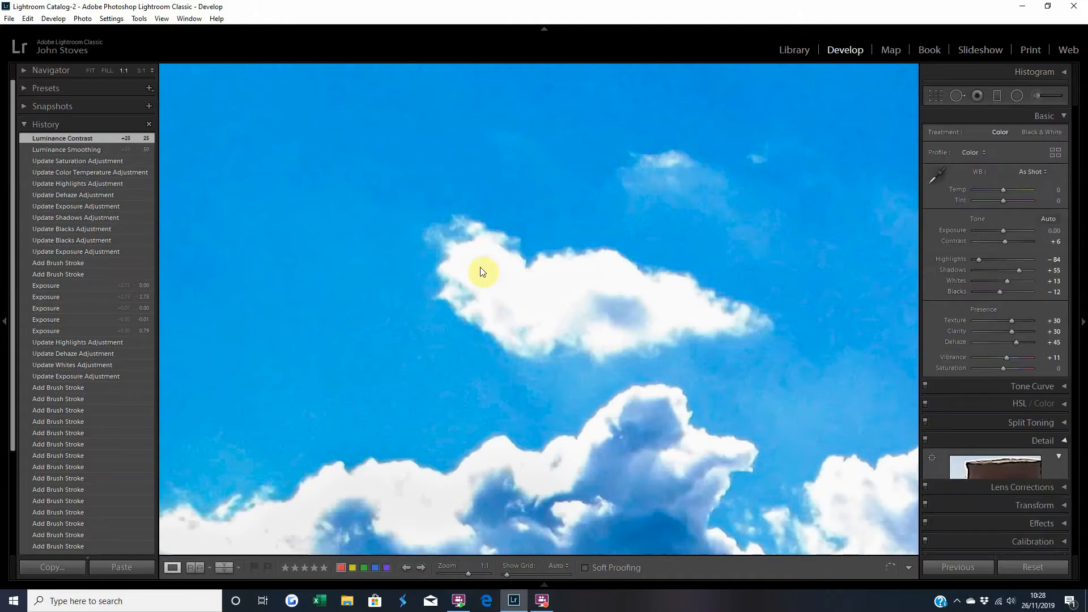
pyautogui.click(565, 199)
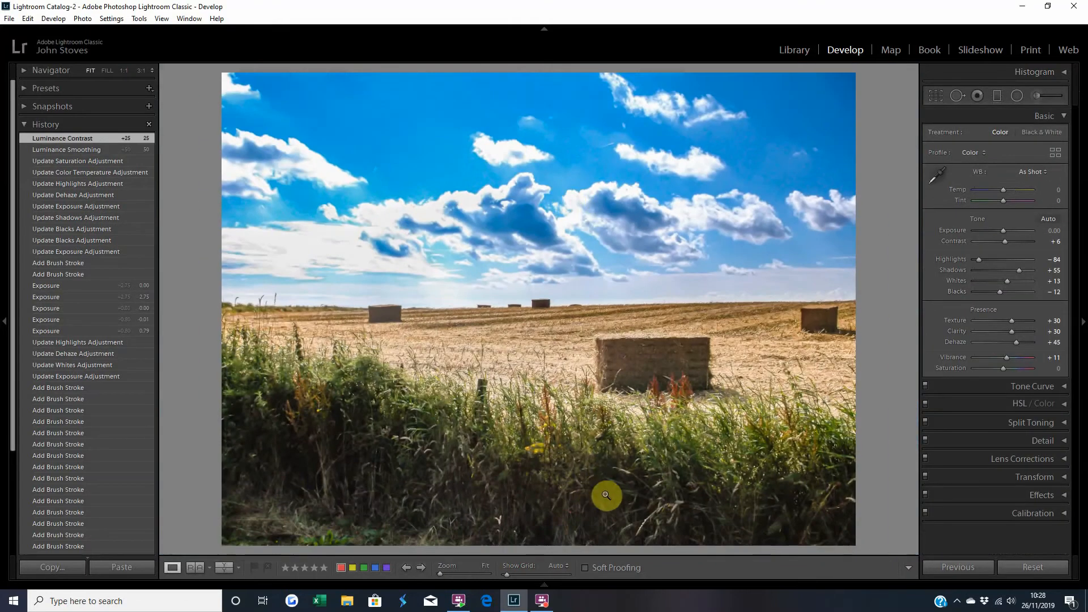
# Compare the before and after versions of the photo side by side.
pyautogui.click(229, 570)
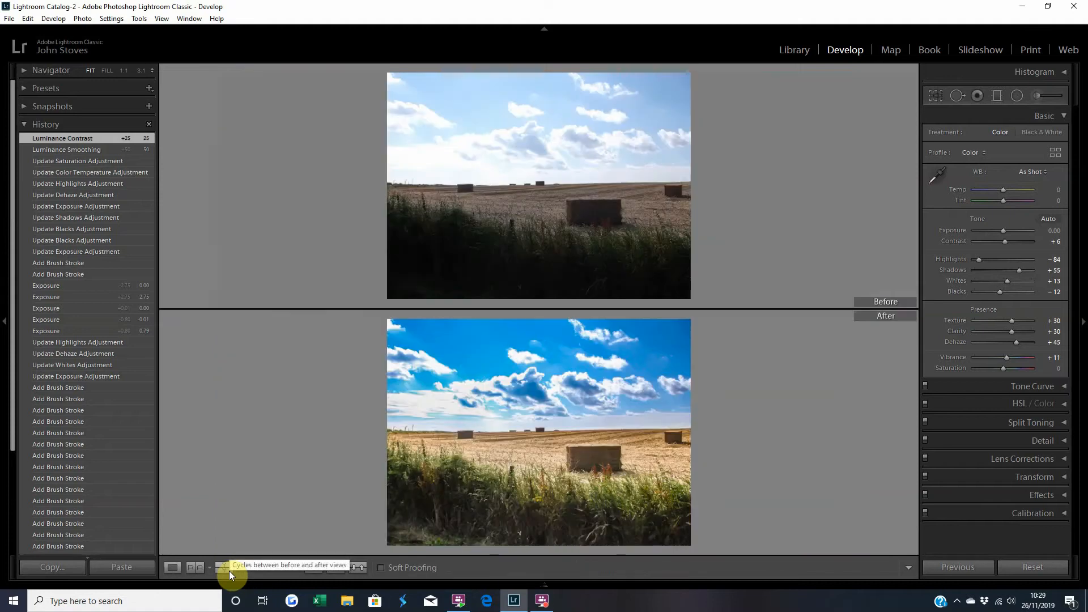
pyautogui.click(228, 570)
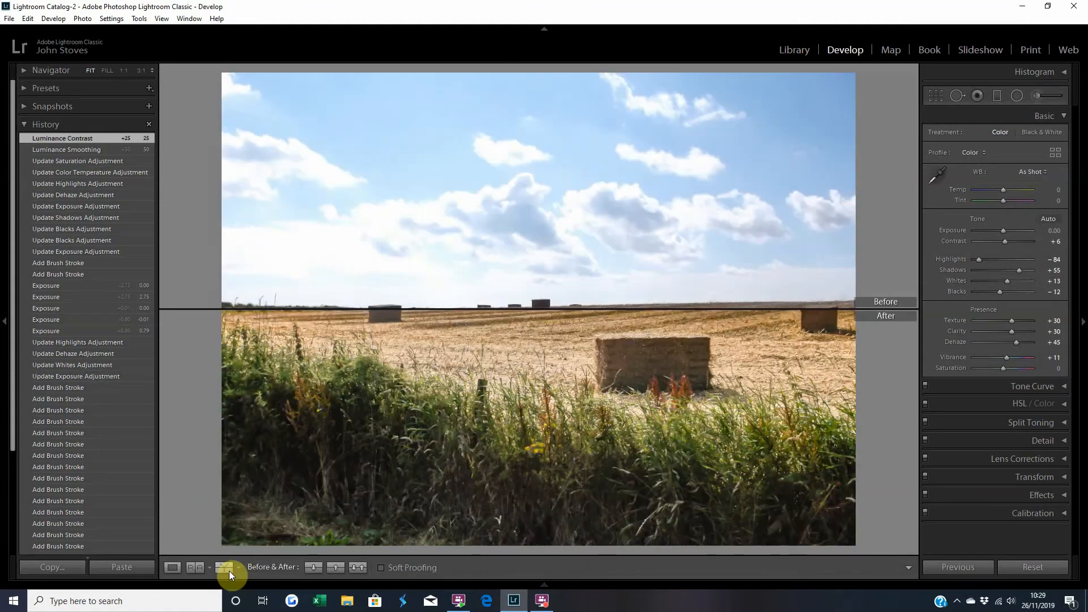
pyautogui.click(229, 570)
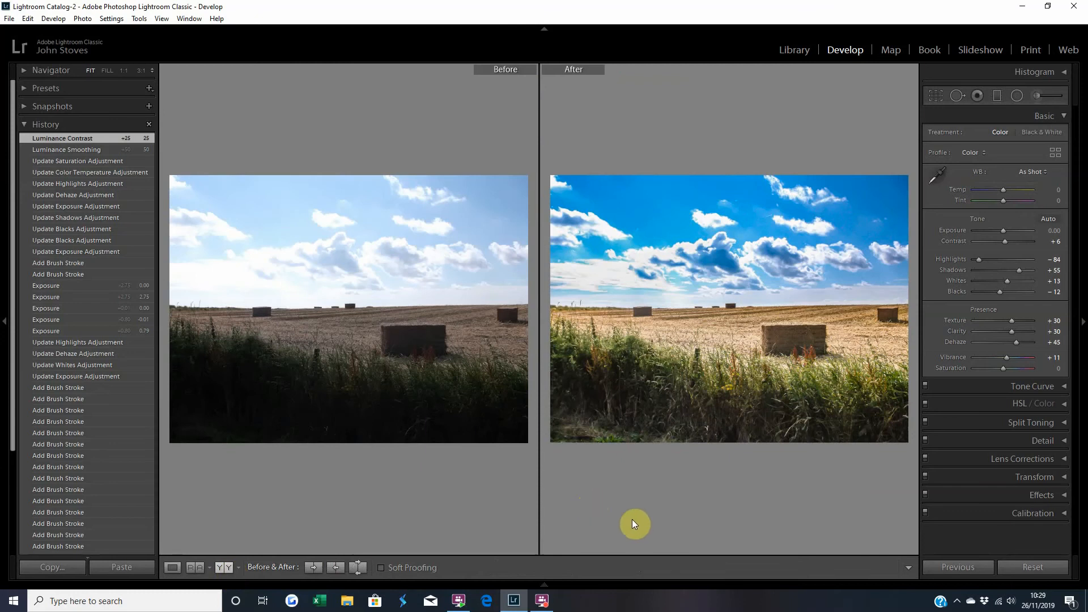